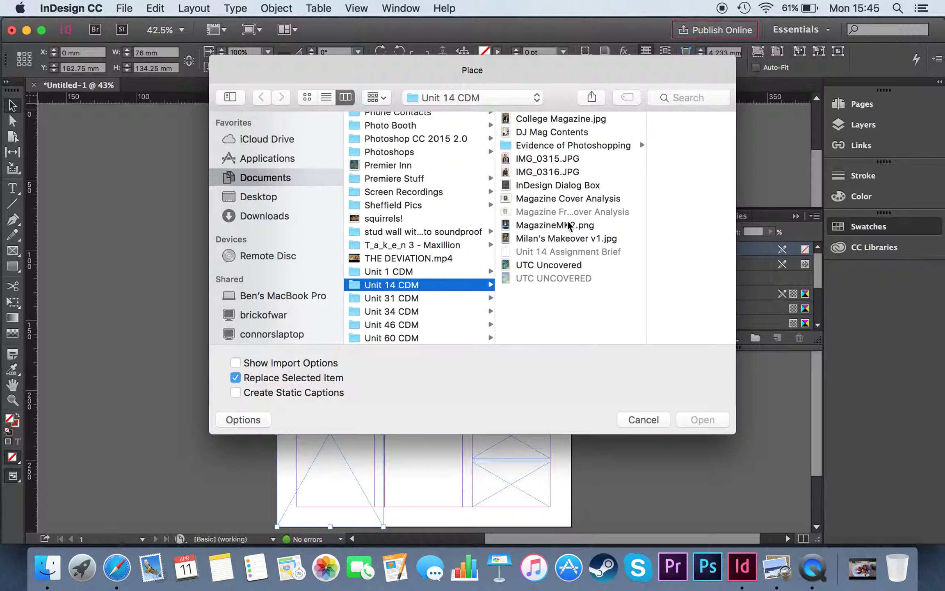
Place IMG_0316.JPG from the Unit 14 CDM folder into the large image frame in the page's lower-left corner.
{"action": "left_click", "coordinate": [574, 201]}
{"action": "key", "text": "Down"}
{"action": "key", "text": "Down"}
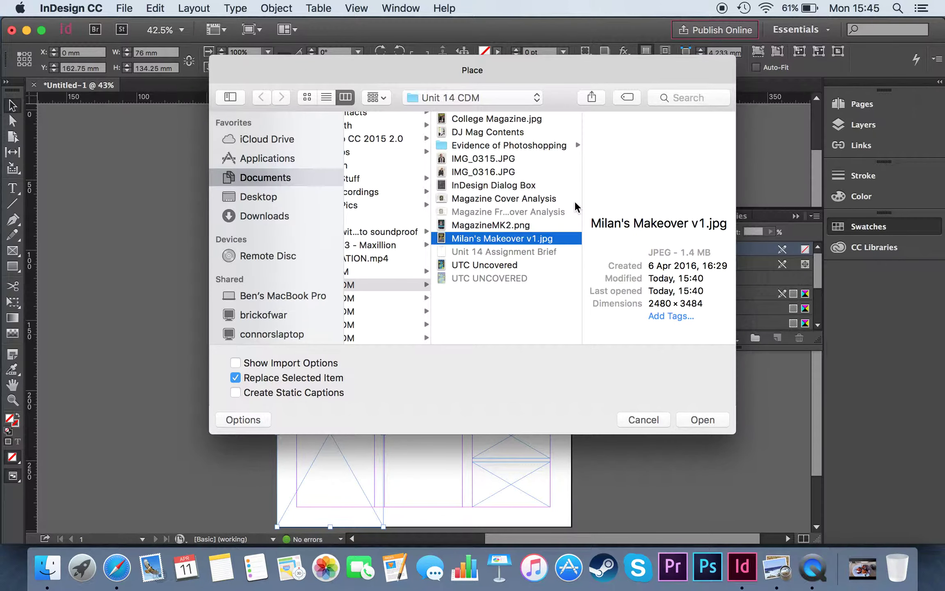
{"action": "key", "text": "Down"}
{"action": "key", "text": "Up"}
{"action": "key", "text": "Up"}
{"action": "key", "text": "Up"}
{"action": "key", "text": "Up"}
{"action": "key", "text": "Up"}
{"action": "key", "text": "Up"}
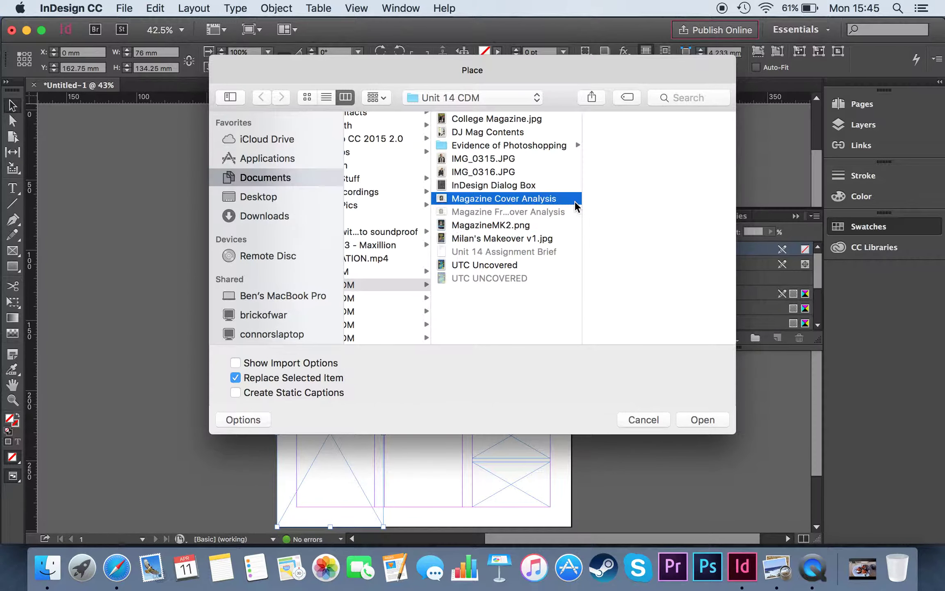
{"action": "key", "text": "Down"}
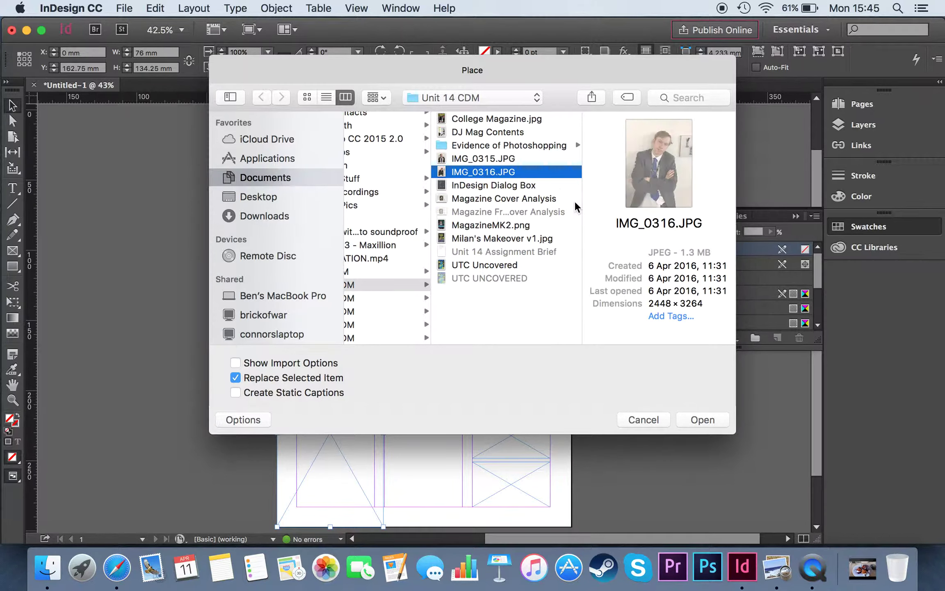
{"action": "key", "text": "Up"}
{"action": "key", "text": "Down"}
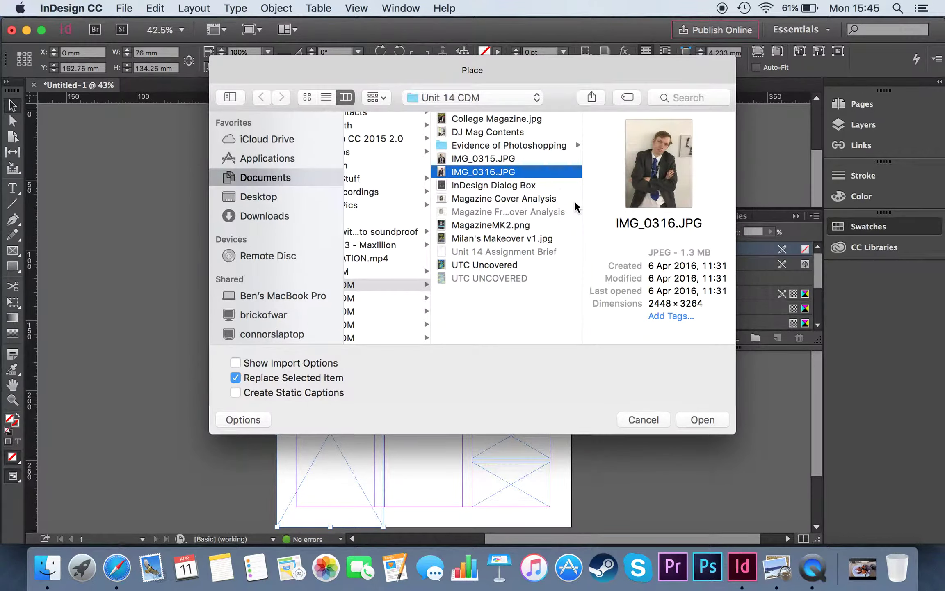
{"action": "left_click", "coordinate": [712, 426]}
Reposition the portrait inside its frame so the head sits near the frame's upper edge, and deselect it.
{"action": "left_click_drag", "start_coordinate": [330, 400], "coordinate": [335, 438]}
{"action": "left_click", "coordinate": [207, 322]}
{"action": "scroll", "coordinate": [207, 322], "scroll_direction": "down", "scroll_amount": 2}
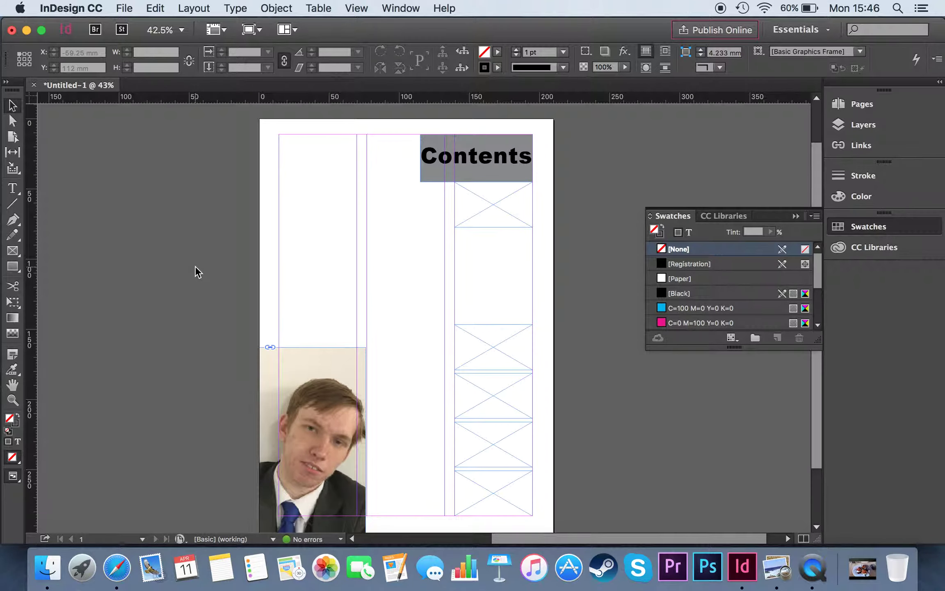
{"action": "scroll", "coordinate": [196, 268], "scroll_direction": "right", "scroll_amount": 2}
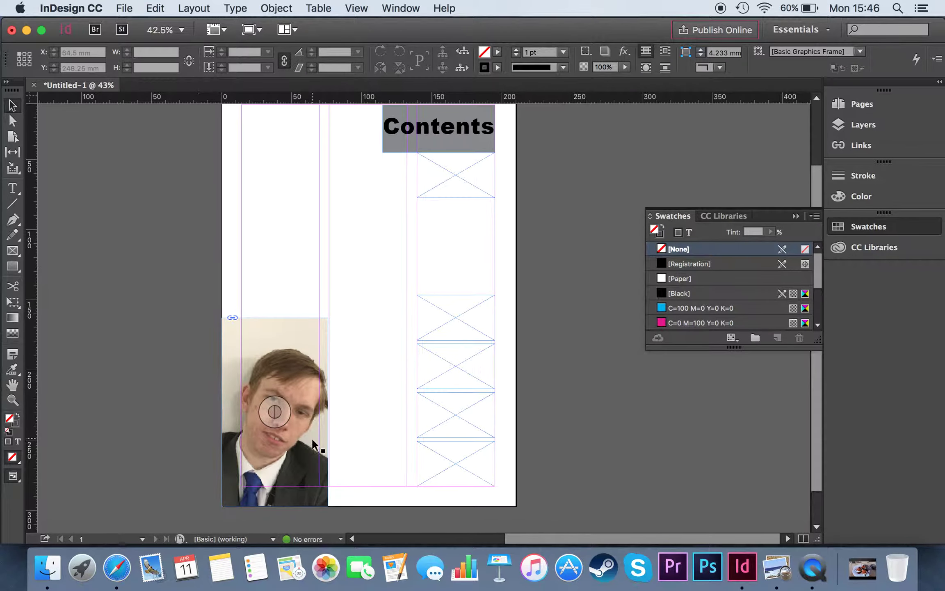
{"action": "mouse_move", "coordinate": [280, 413]}
{"action": "left_mouse_down"}
{"action": "mouse_move", "coordinate": [280, 393]}
{"action": "mouse_move", "coordinate": [275, 403]}
{"action": "left_mouse_up"}
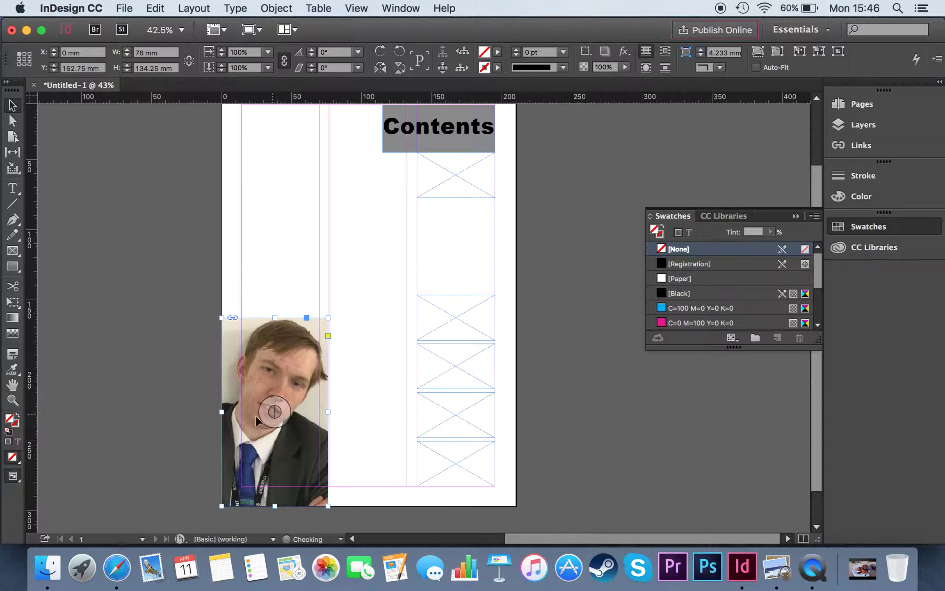
{"action": "left_click", "coordinate": [176, 364]}
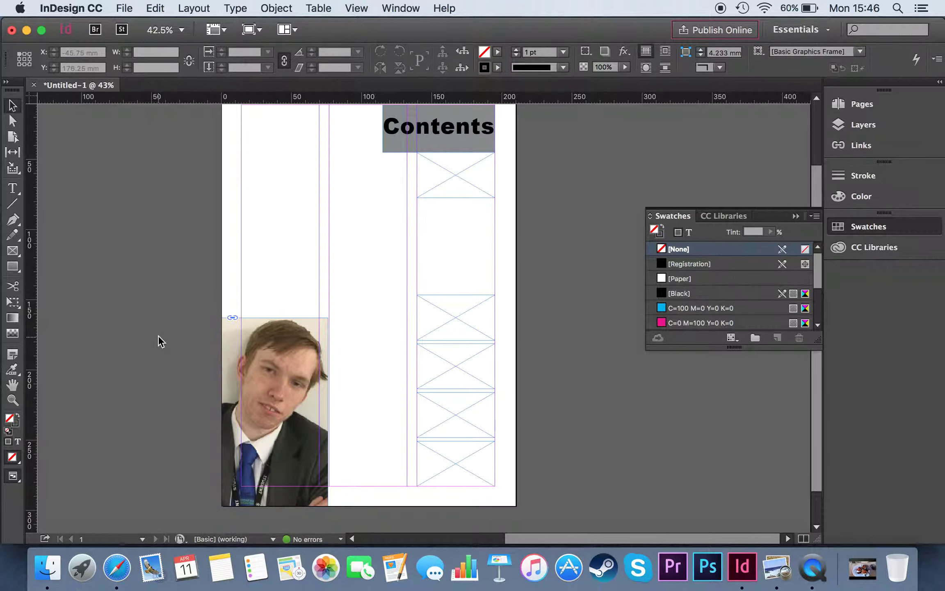
Examine the whole UTC Uncovered magazine cover in Preview, quit Preview and close the Finder window.
{"action": "scroll", "coordinate": [159, 340], "scroll_direction": "up", "scroll_amount": 3}
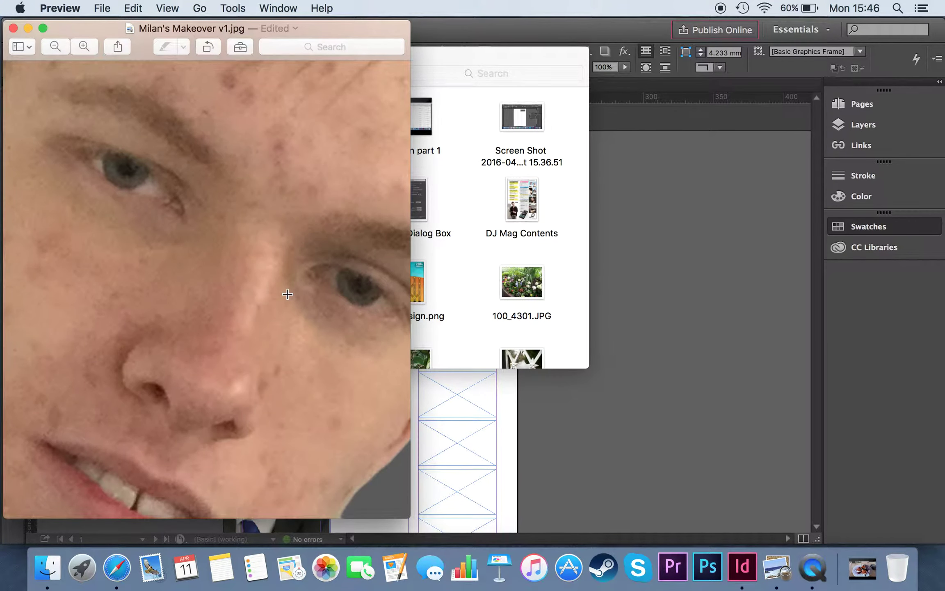
{"action": "scroll", "coordinate": [287, 294], "scroll_direction": "down", "scroll_amount": 10}
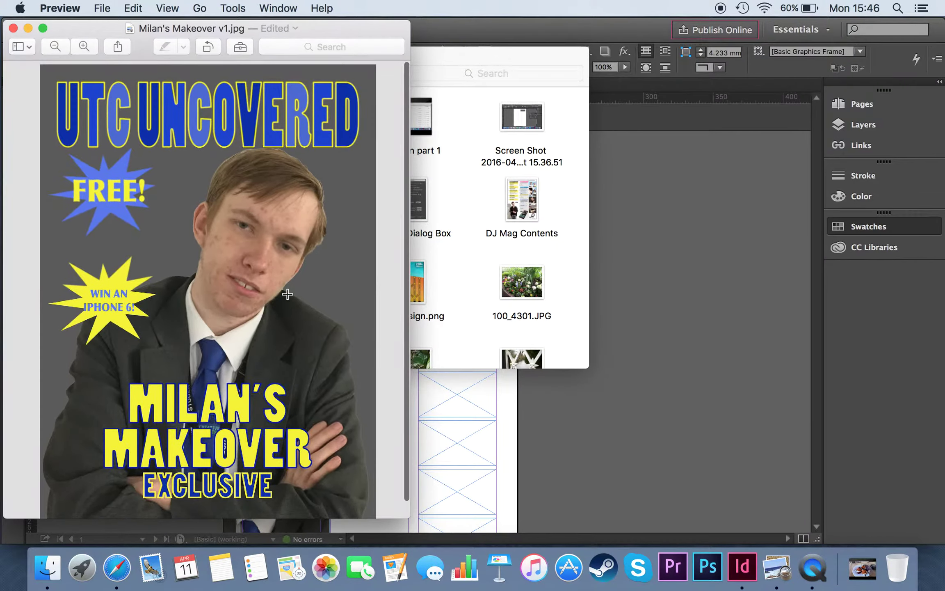
{"action": "left_click", "coordinate": [52, 14]}
{"action": "left_click", "coordinate": [94, 144]}
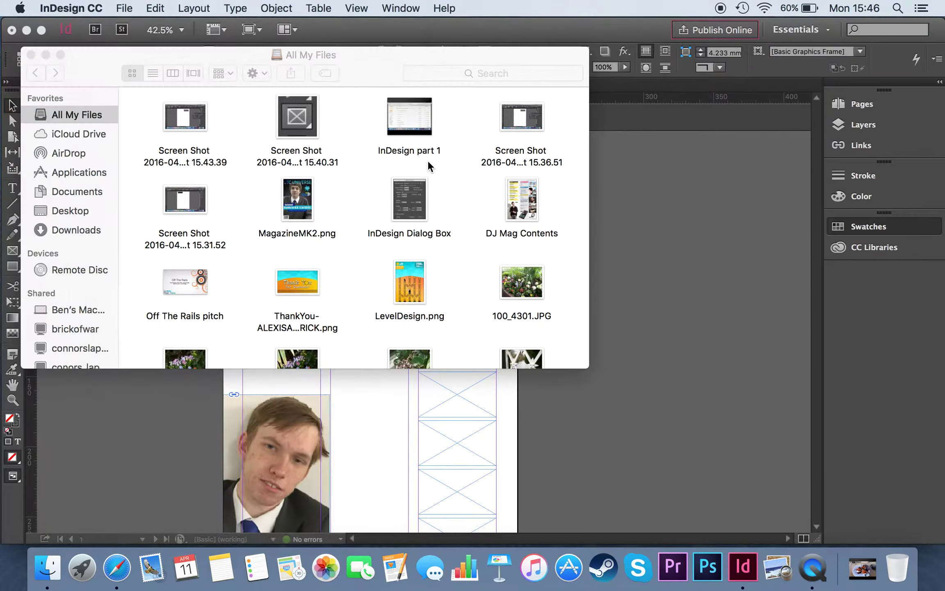
{"action": "left_click", "coordinate": [122, 61]}
{"action": "left_click", "coordinate": [33, 55]}
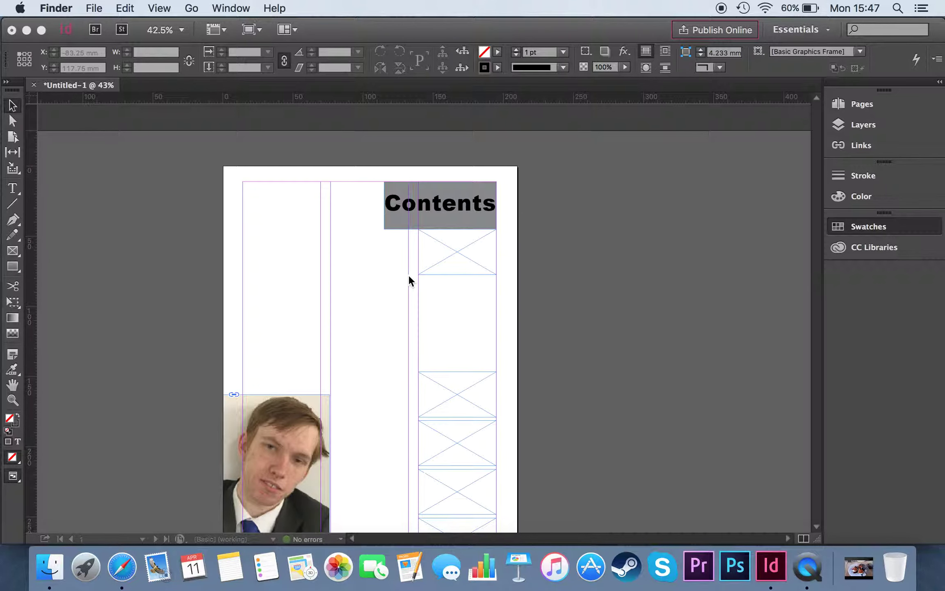
Try shifting the portrait inside its frame and undo the moves.
{"action": "scroll", "coordinate": [593, 323], "scroll_direction": "down", "scroll_amount": 5}
{"action": "scroll", "coordinate": [594, 324], "scroll_direction": "up", "scroll_amount": 3}
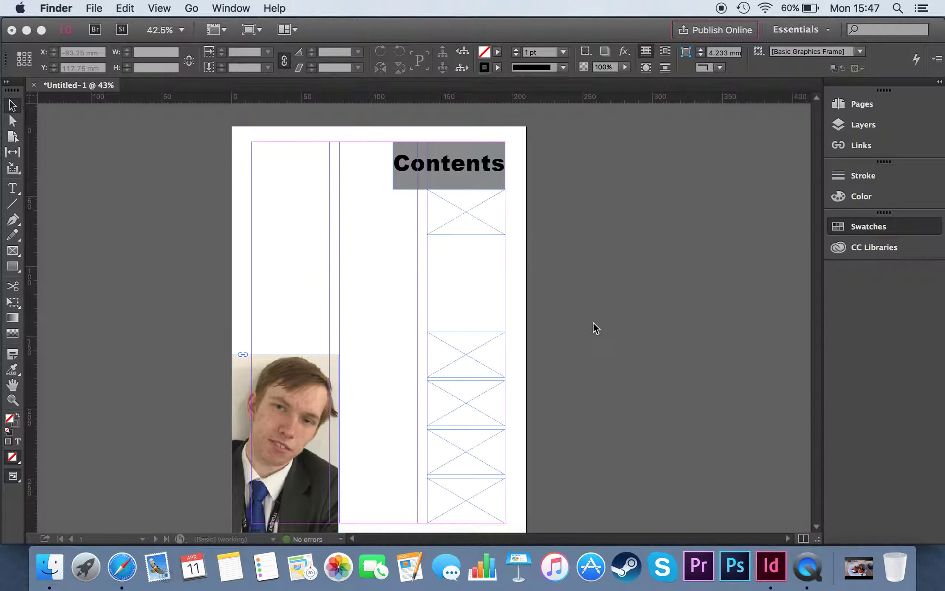
{"action": "scroll", "coordinate": [593, 322], "scroll_direction": "down", "scroll_amount": 1}
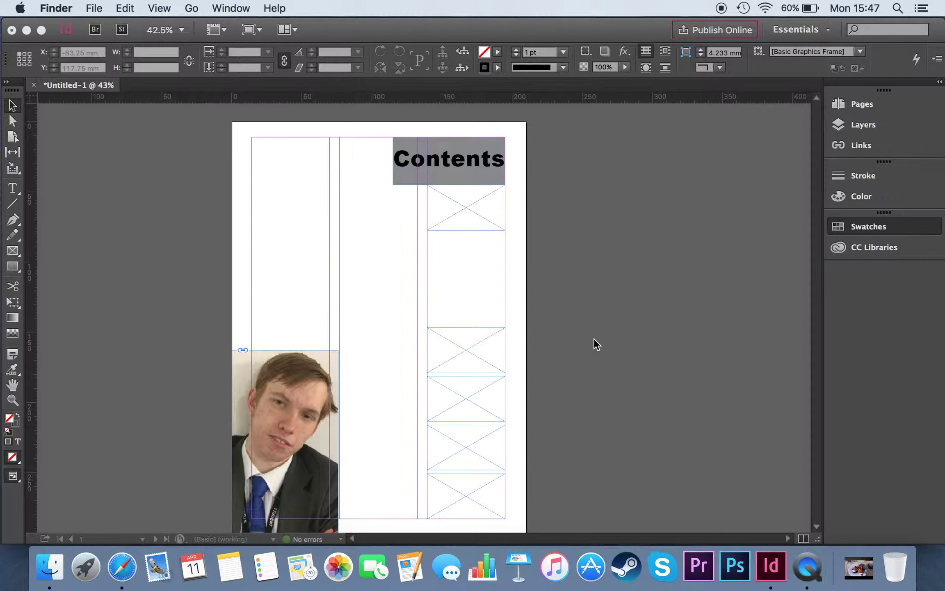
{"action": "scroll", "coordinate": [616, 369], "scroll_direction": "down", "scroll_amount": 3}
{"action": "left_click", "coordinate": [282, 361]}
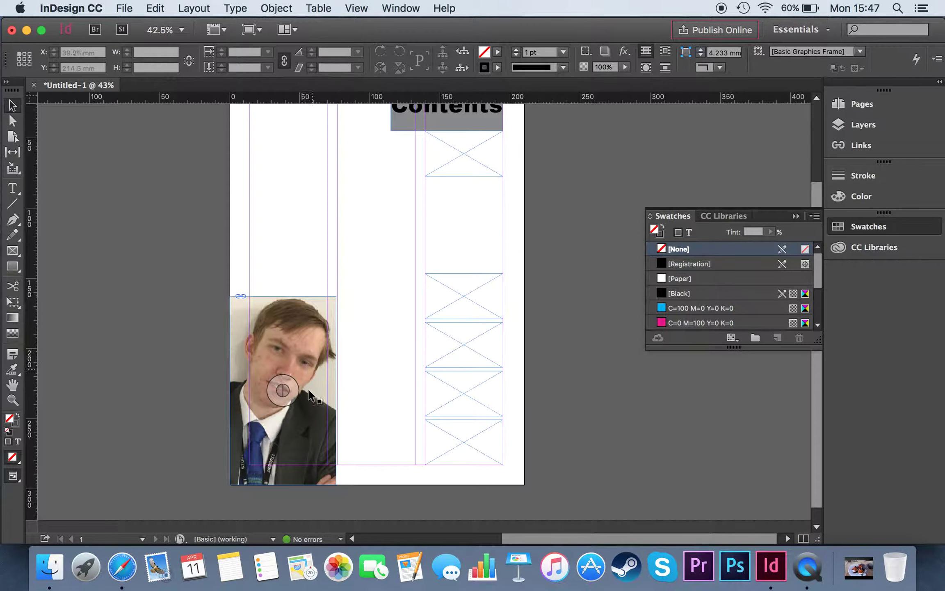
{"action": "left_click_drag", "start_coordinate": [283, 390], "coordinate": [298, 382]}
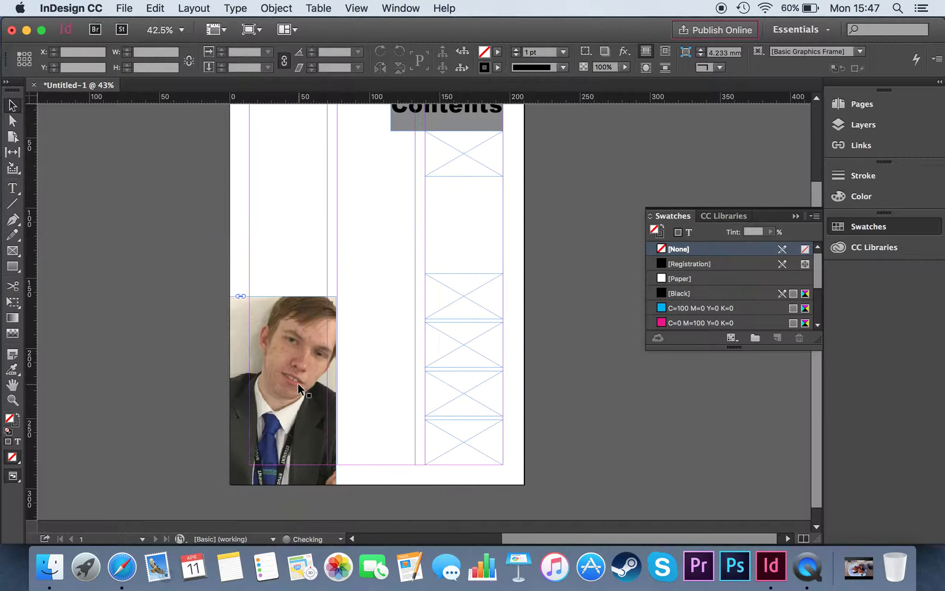
{"action": "key", "text": "super+z"}
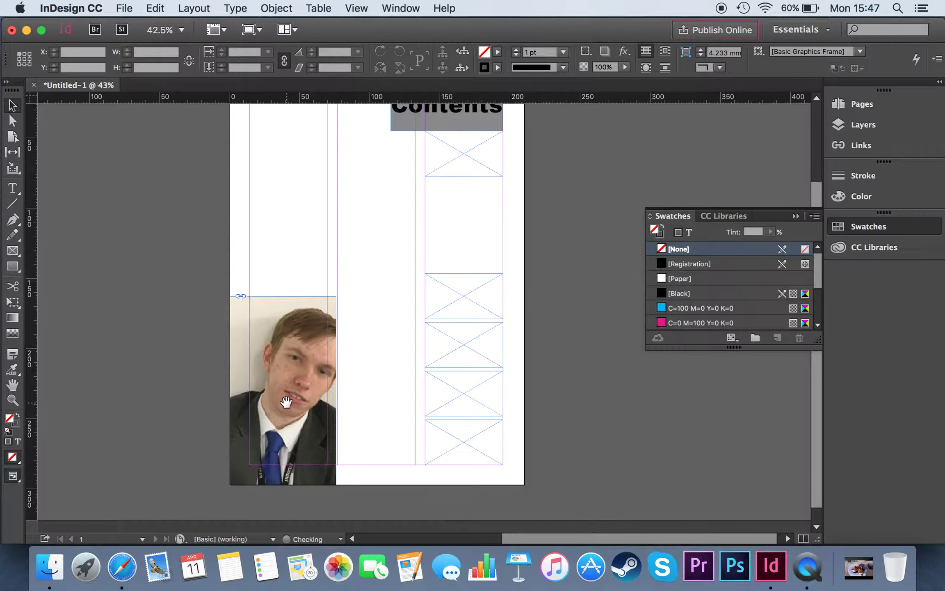
{"action": "left_click_drag", "start_coordinate": [282, 383], "coordinate": [282, 371]}
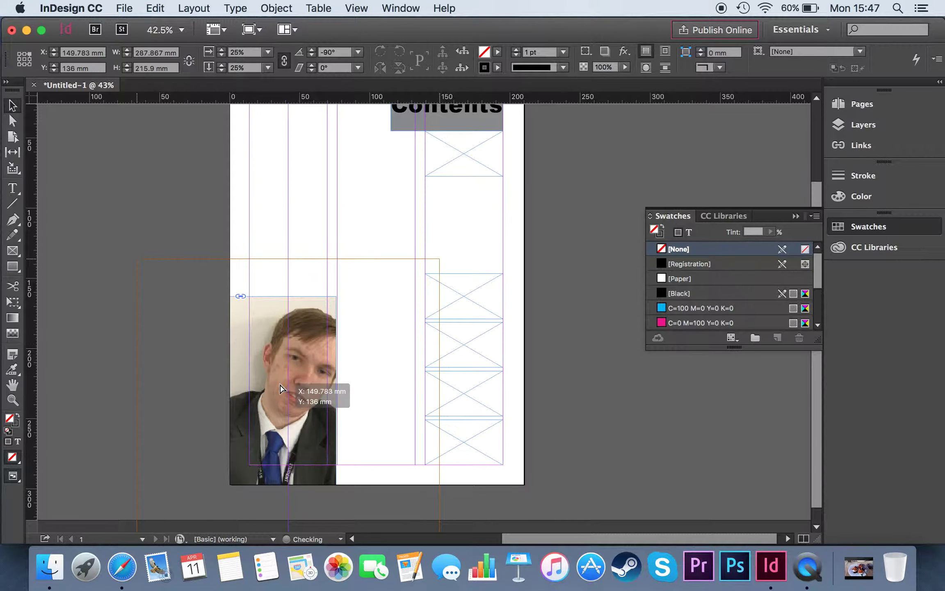
{"action": "key", "text": "super+z"}
Scale the portrait down proportionally inside its frame and reposition it so the head and folded arms fit, then deselect it.
{"action": "left_click", "coordinate": [283, 389]}
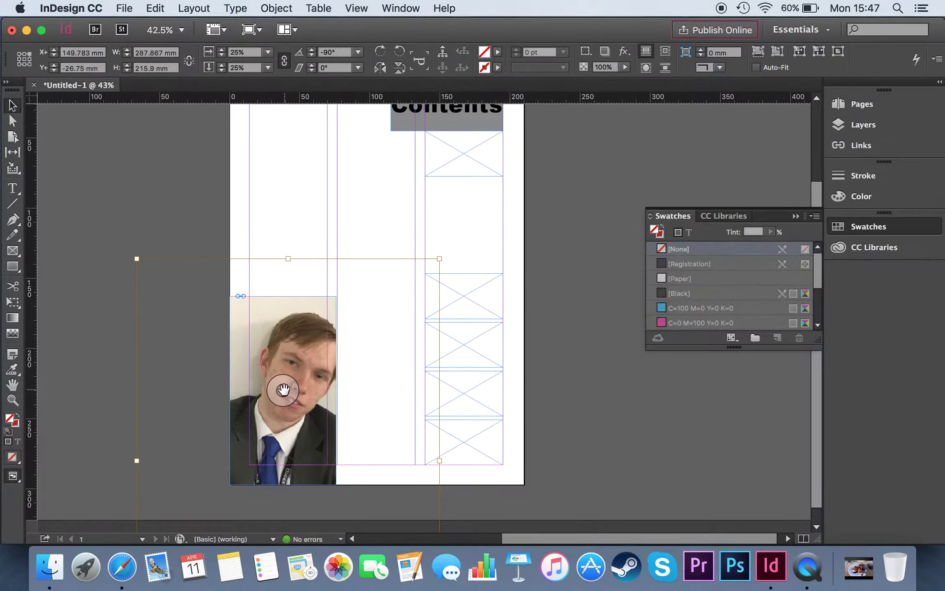
{"action": "left_click_drag", "start_coordinate": [440, 258], "coordinate": [352, 375]}
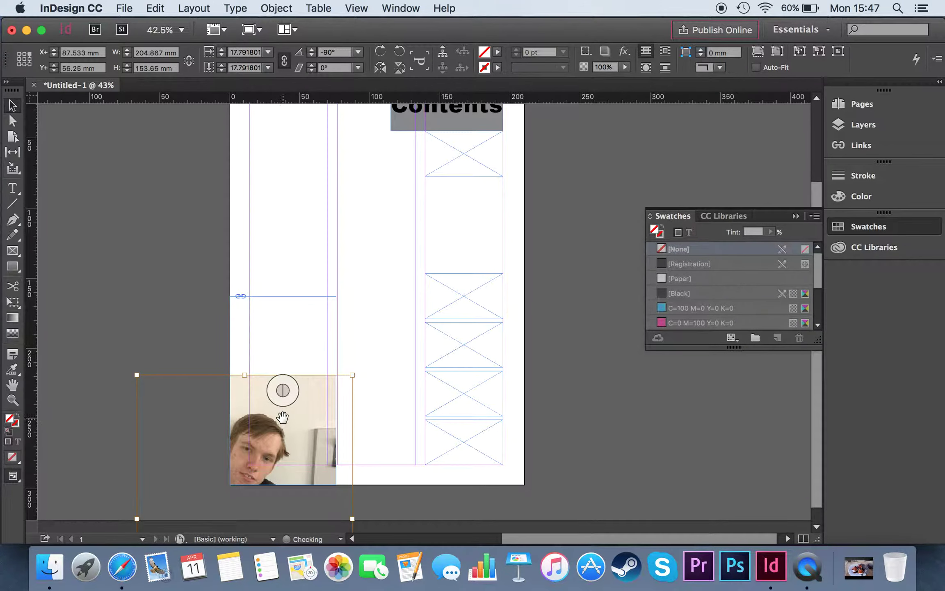
{"action": "left_click_drag", "start_coordinate": [283, 390], "coordinate": [326, 284]}
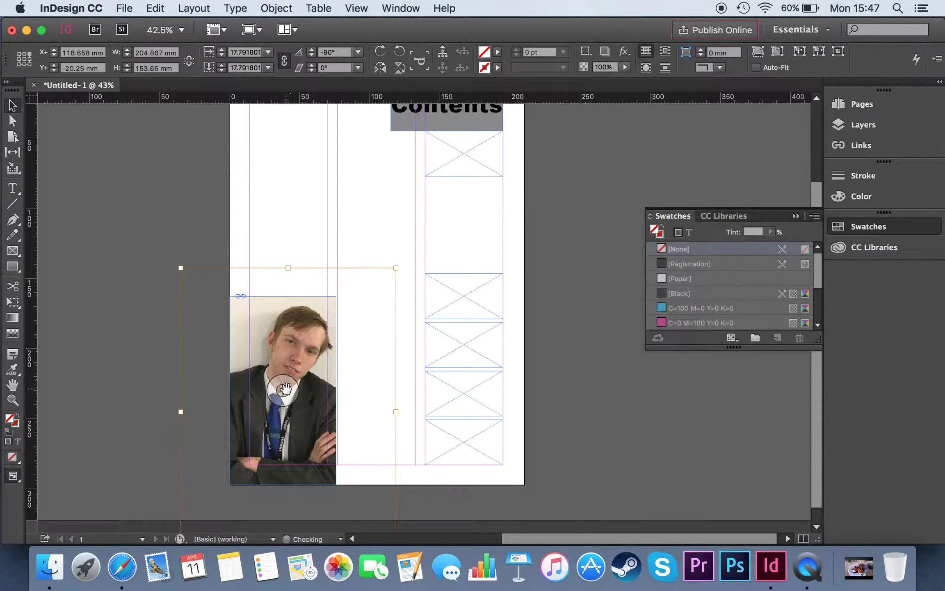
{"action": "left_click_drag", "start_coordinate": [287, 388], "coordinate": [281, 380]}
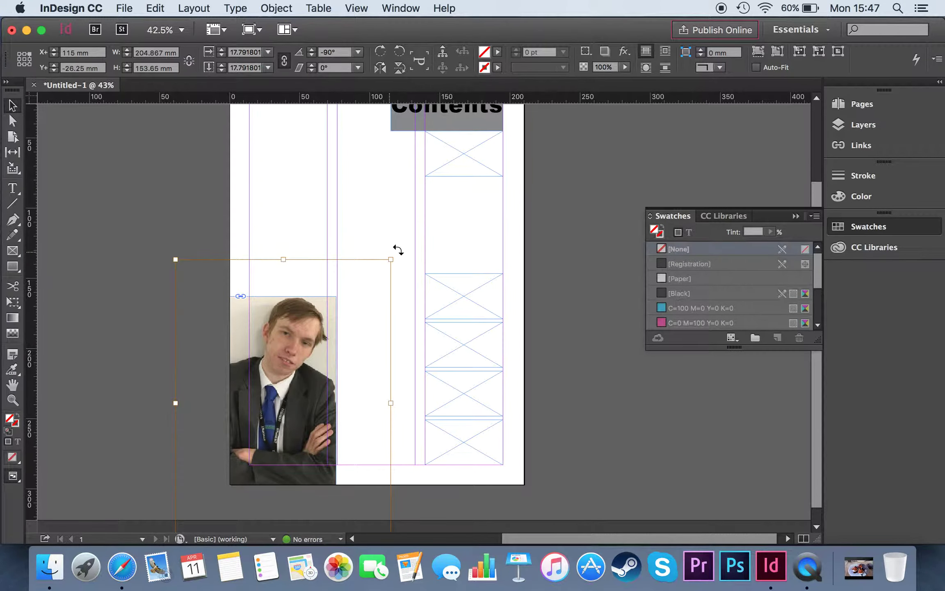
{"action": "left_click_drag", "start_coordinate": [391, 260], "coordinate": [363, 291]}
{"action": "mouse_move", "coordinate": [278, 388]}
{"action": "left_mouse_down"}
{"action": "mouse_move", "coordinate": [304, 394]}
{"action": "mouse_move", "coordinate": [285, 395]}
{"action": "mouse_move", "coordinate": [284, 386]}
{"action": "mouse_move", "coordinate": [290, 422]}
{"action": "mouse_move", "coordinate": [268, 386]}
{"action": "left_mouse_up"}
{"action": "left_click", "coordinate": [152, 333]}
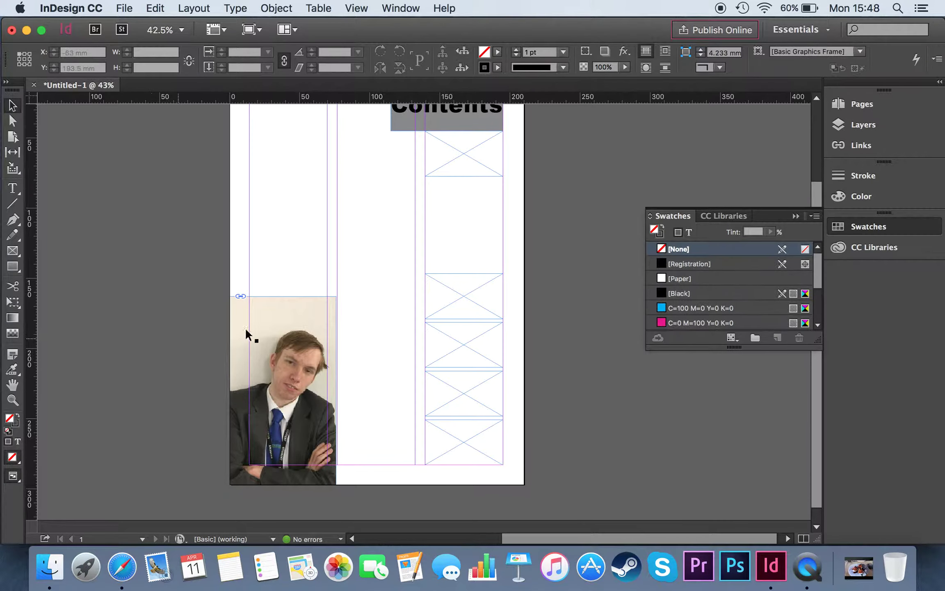
Compare the contents page layout with the DJ Mag contents page open in the browser.
{"action": "scroll", "coordinate": [613, 312], "scroll_direction": "up", "scroll_amount": 3}
{"action": "scroll", "coordinate": [614, 312], "scroll_direction": "down", "scroll_amount": 3}
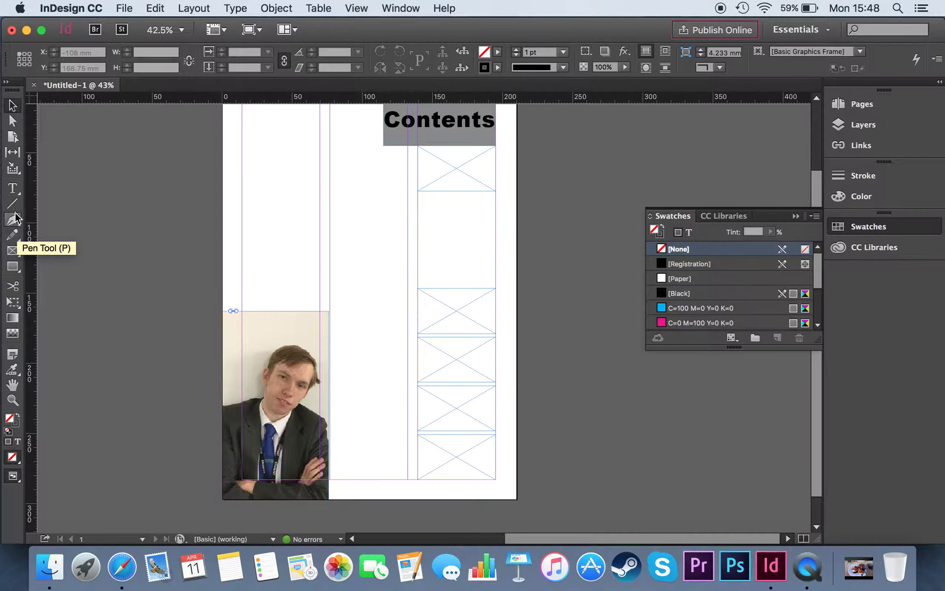
{"action": "key", "text": "ctrl+Up"}
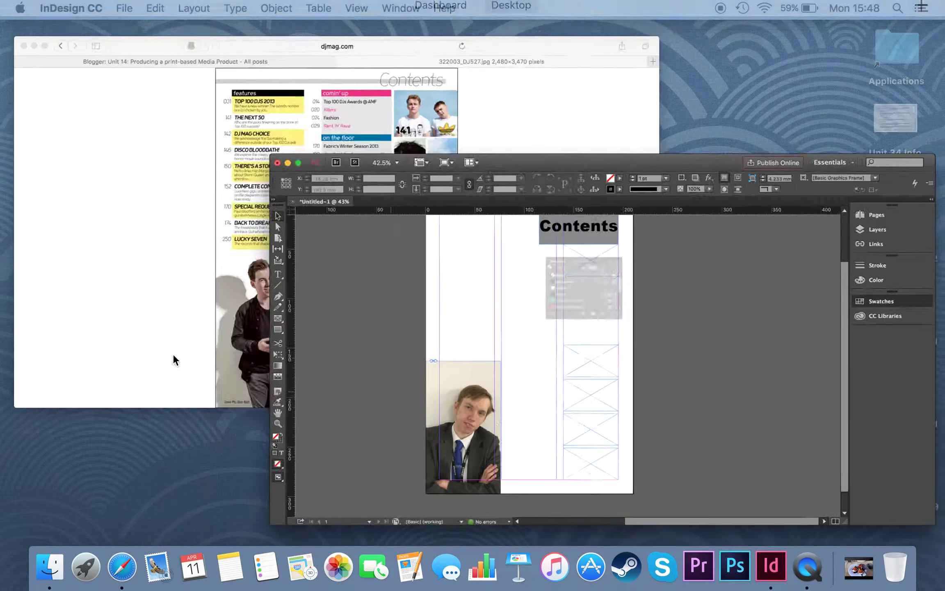
{"action": "key", "text": "ctrl+Up"}
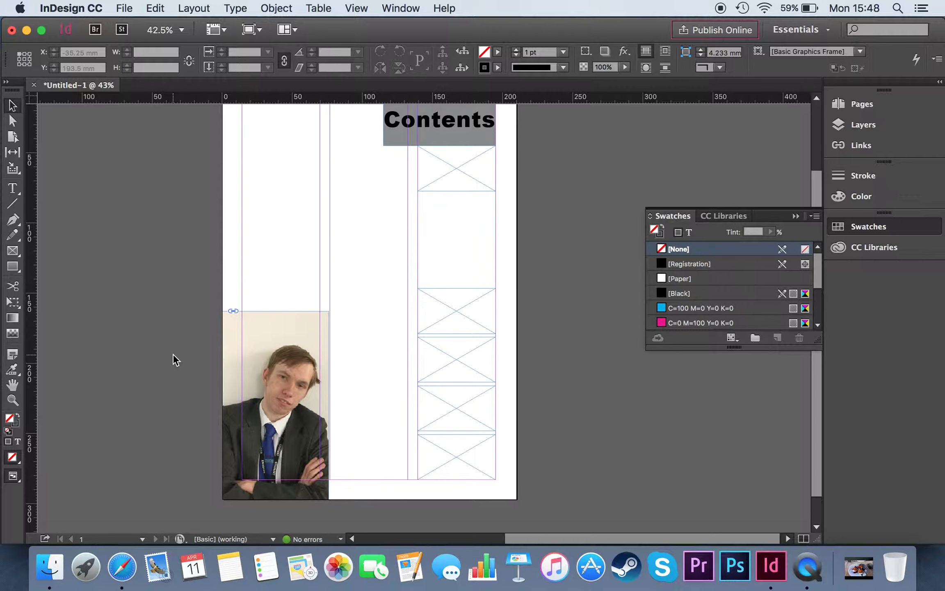
{"action": "scroll", "coordinate": [172, 360], "scroll_direction": "up", "scroll_amount": 2}
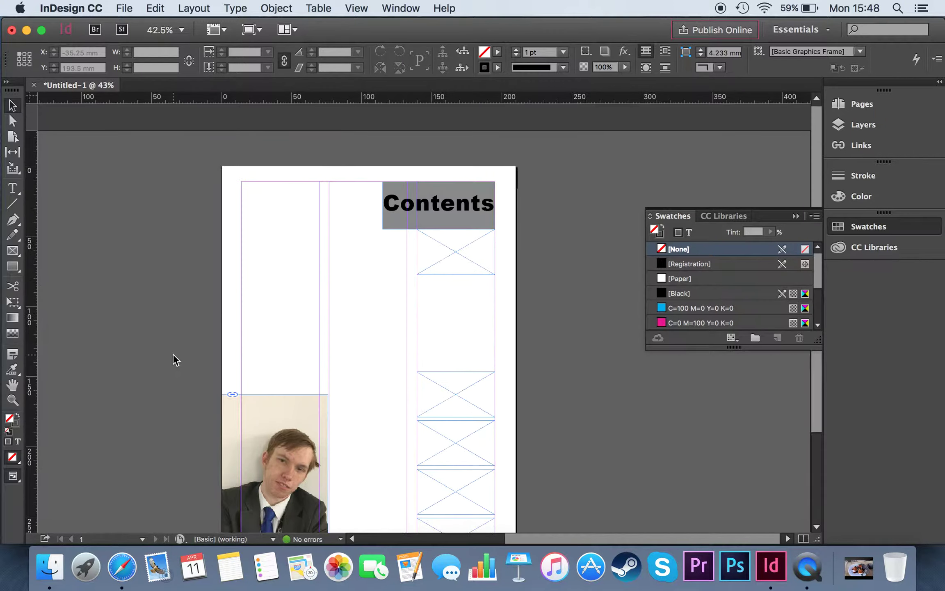
Switch to Safari and run a Google image search for "utc sheffield" in a new tab.
{"action": "left_click", "coordinate": [49, 566]}
{"action": "left_click", "coordinate": [122, 567]}
{"action": "key", "text": "super+t"}
{"action": "type", "text": "utc sheffield"}
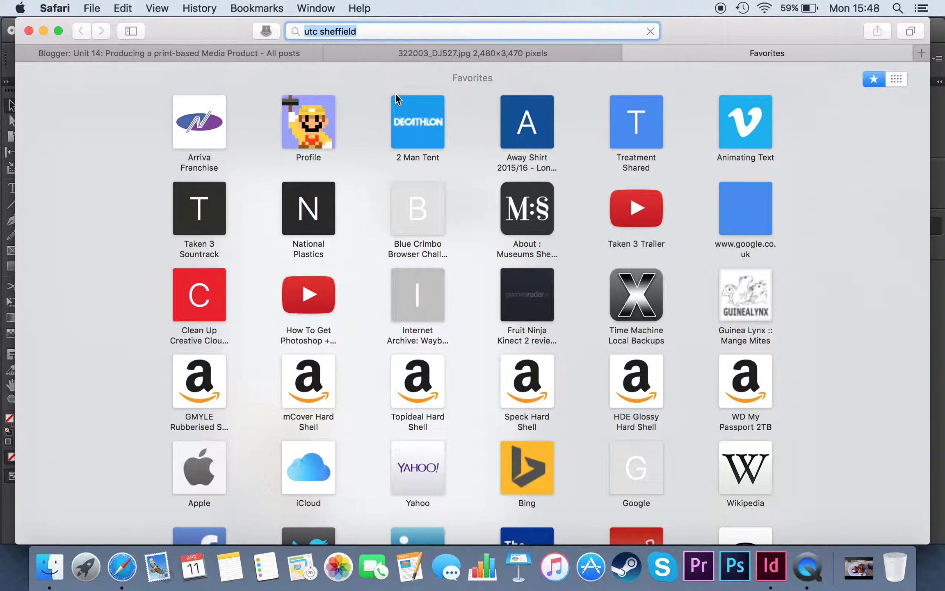
{"action": "key", "text": "Return"}
{"action": "left_click", "coordinate": [220, 127]}
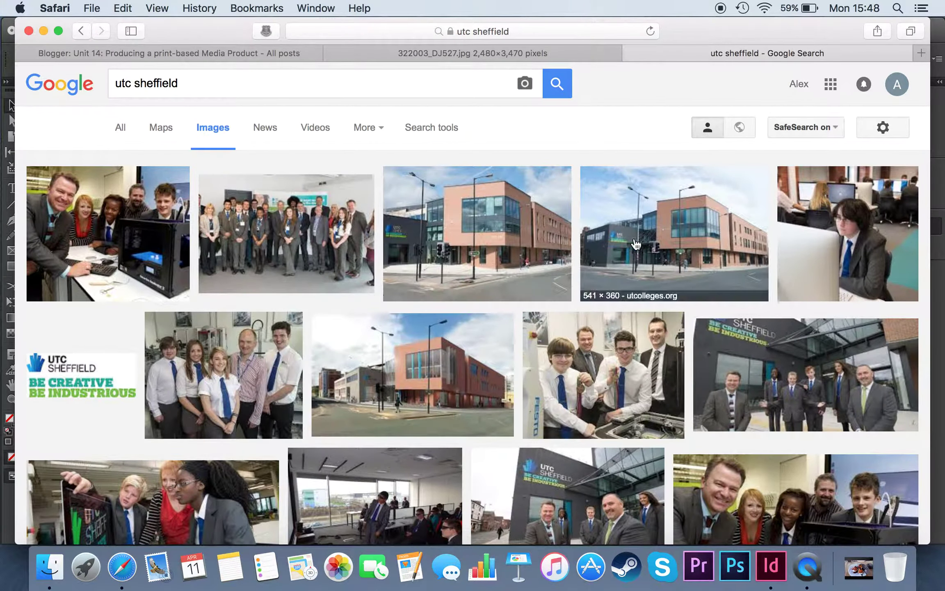
Open the 541 × 360 UTC Sheffield building photo from utcolleges.org and save it to Documents as "the sheff.jpg".
{"action": "left_click", "coordinate": [654, 235]}
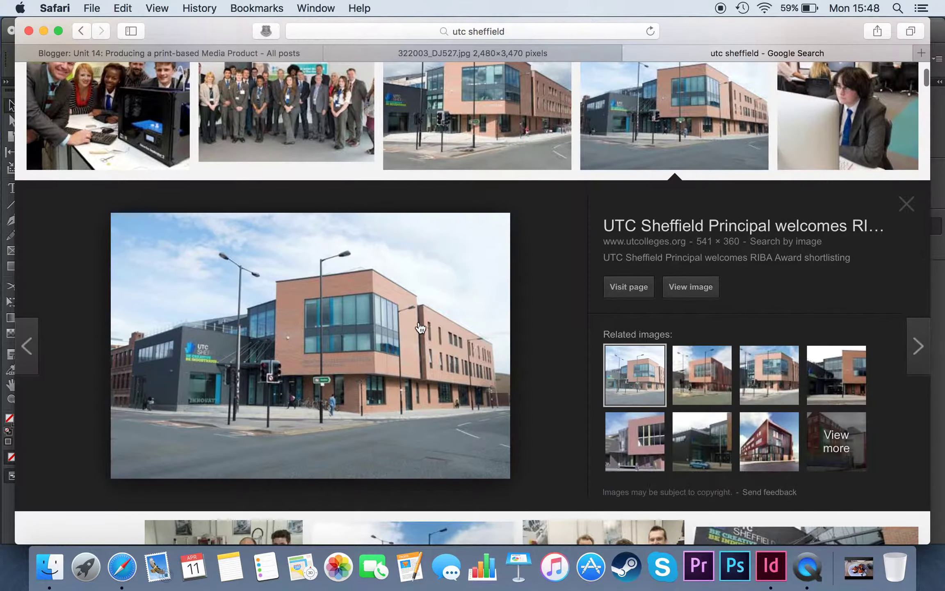
{"action": "right_click", "coordinate": [329, 314]}
{"action": "left_click", "coordinate": [384, 443]}
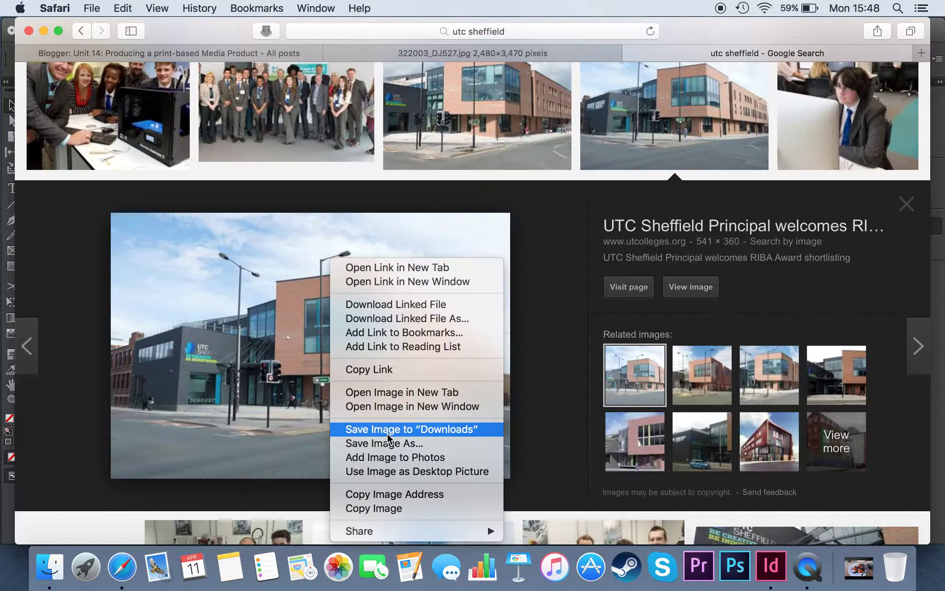
{"action": "type", "text": "the sheff.jpg"}
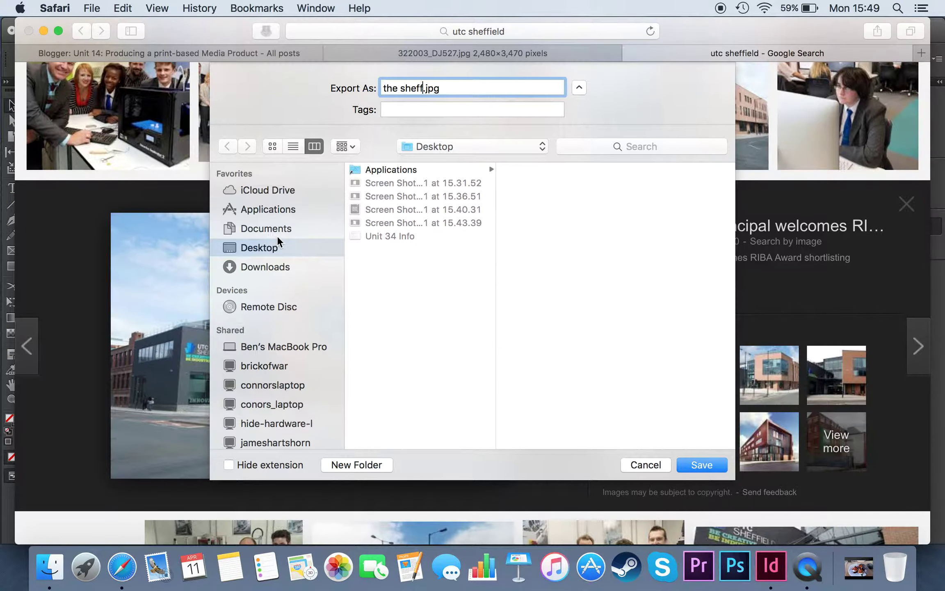
{"action": "left_click", "coordinate": [258, 228]}
{"action": "left_click", "coordinate": [702, 465]}
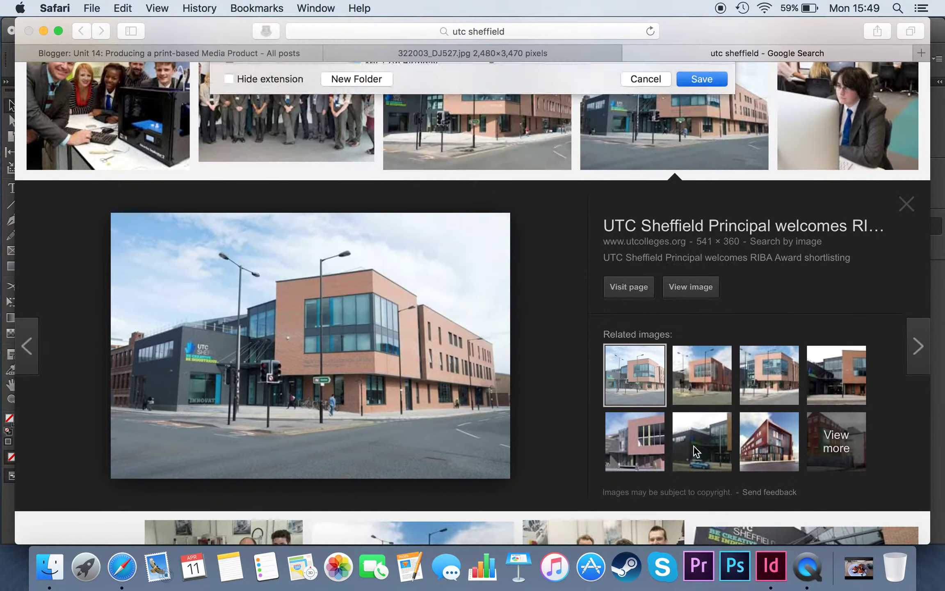
Switch to Finder and move "the sheff.jpg" from Documents into the Unit 14 CDM folder, then close the window.
{"action": "key", "text": "ctrl+Up"}
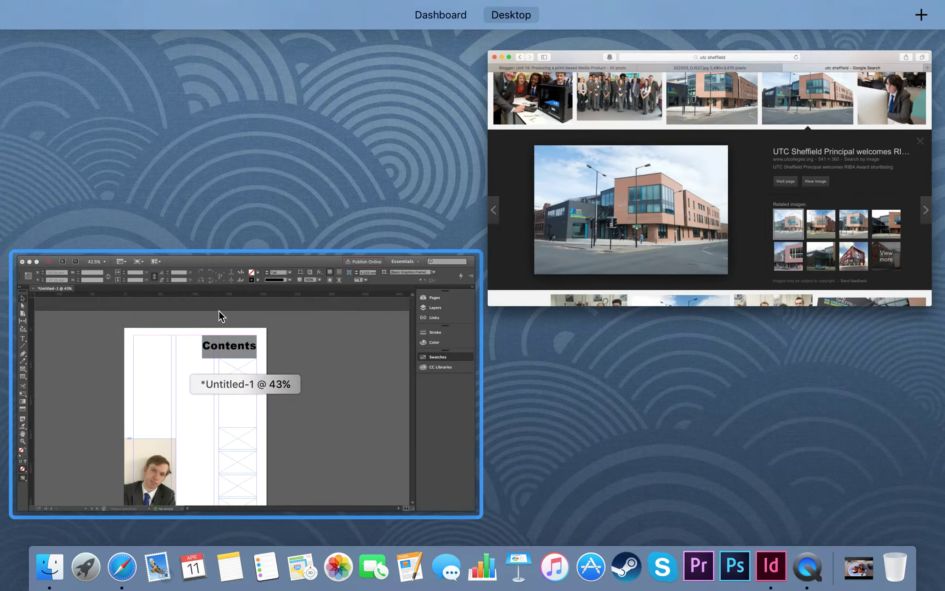
{"action": "left_click", "coordinate": [198, 335]}
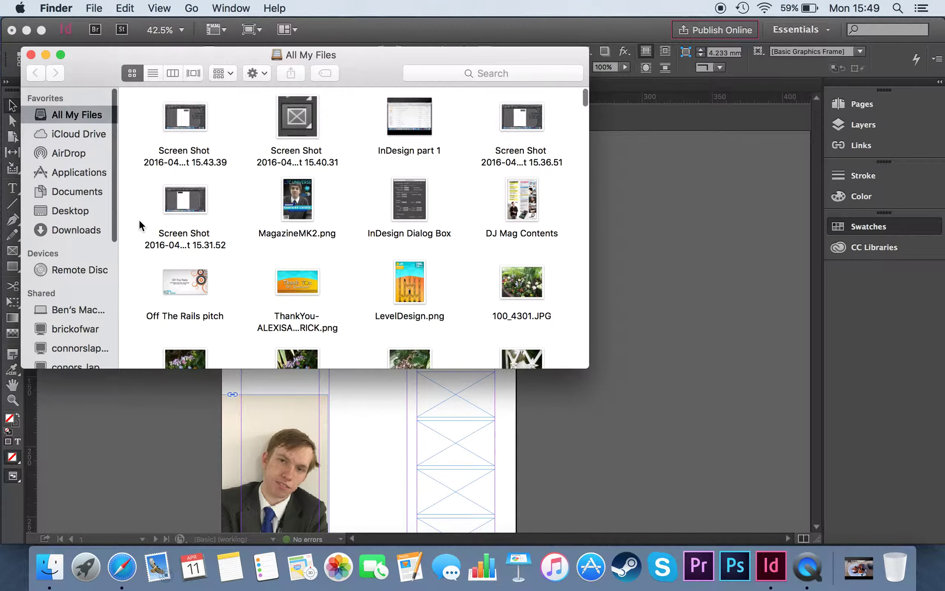
{"action": "left_click", "coordinate": [77, 191]}
{"action": "left_click_drag", "start_coordinate": [257, 330], "coordinate": [438, 282]}
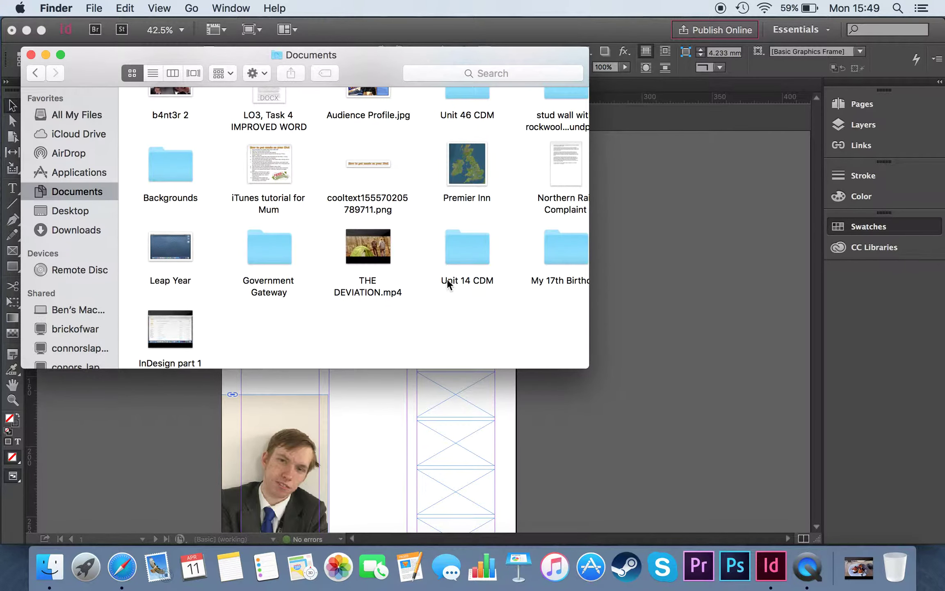
{"action": "left_click", "coordinate": [475, 232]}
{"action": "left_click", "coordinate": [31, 55]}
Return to InDesign and extend the image frame under the Contents heading downward to a height of about 40.5 mm.
{"action": "left_click", "coordinate": [94, 8]}
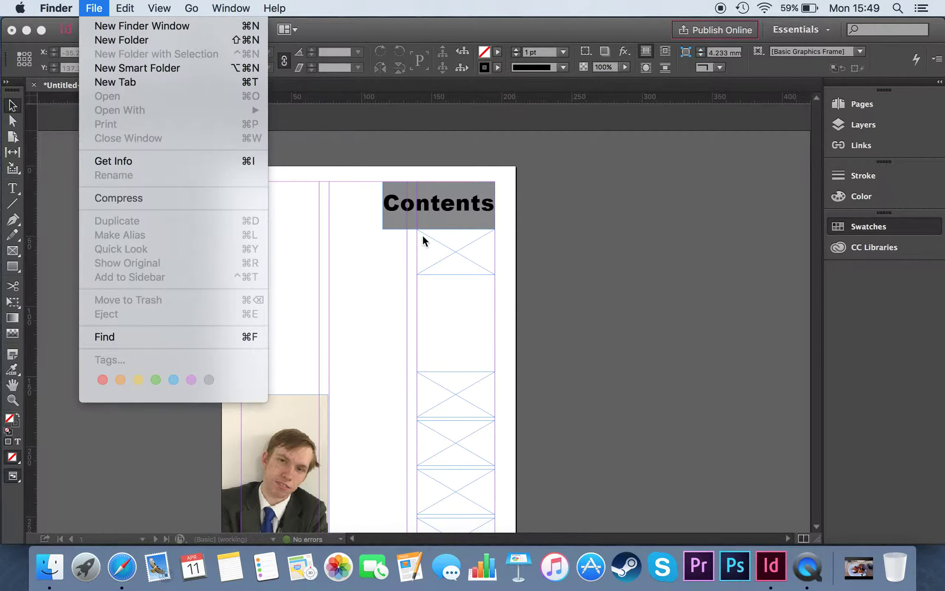
{"action": "left_click", "coordinate": [422, 235]}
{"action": "left_click", "coordinate": [465, 249]}
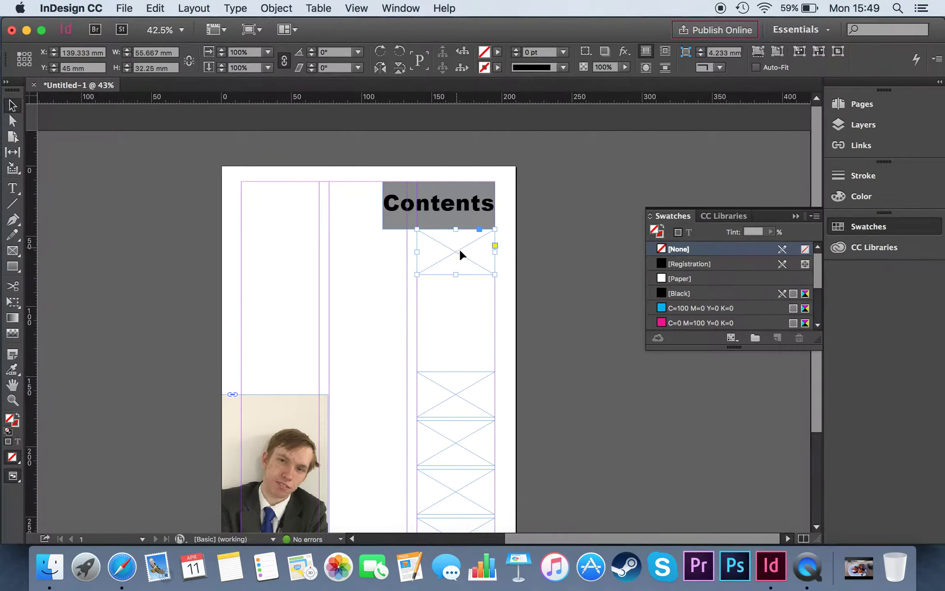
{"action": "left_click_drag", "start_coordinate": [458, 275], "coordinate": [458, 287]}
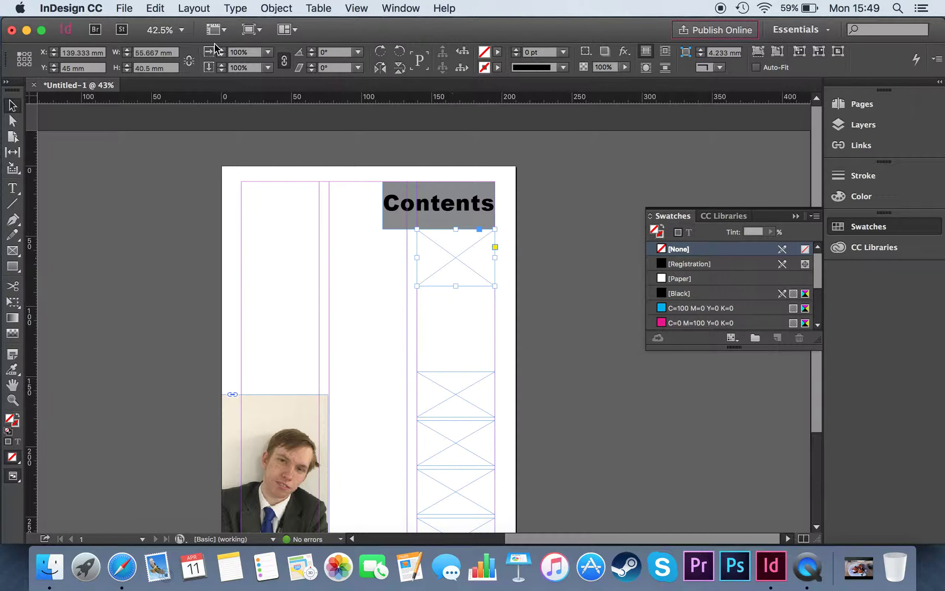
Place "the sheff.jpg" from the Unit 14 CDM folder into the frame under the Contents heading.
{"action": "left_click", "coordinate": [124, 8]}
{"action": "left_click", "coordinate": [195, 183]}
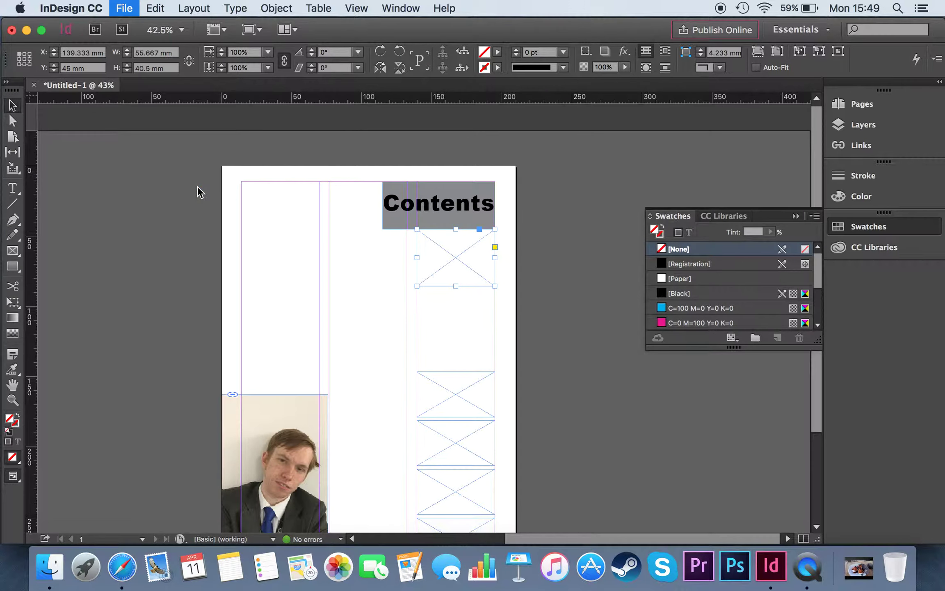
{"action": "left_click", "coordinate": [437, 239]}
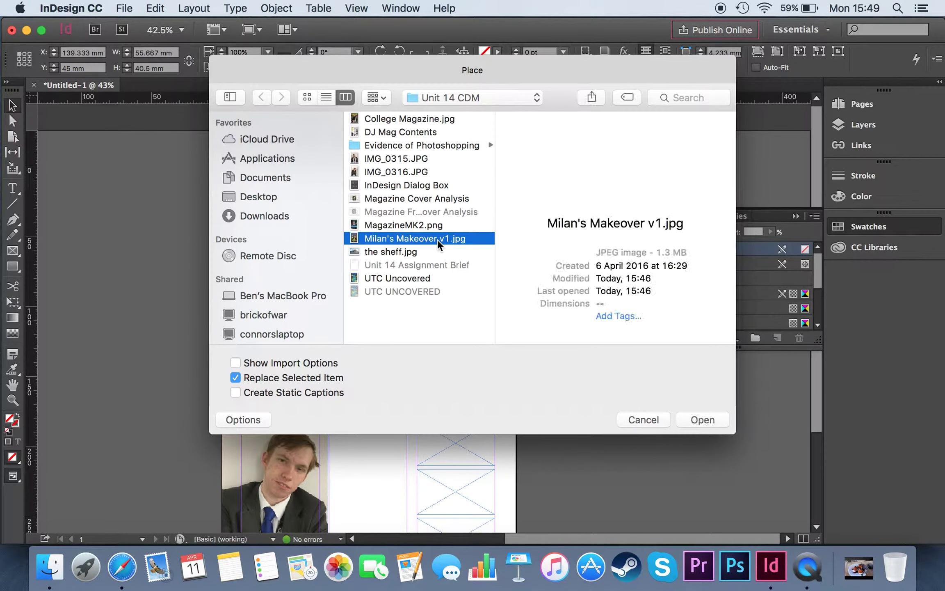
{"action": "left_click", "coordinate": [434, 250]}
{"action": "left_click", "coordinate": [693, 419]}
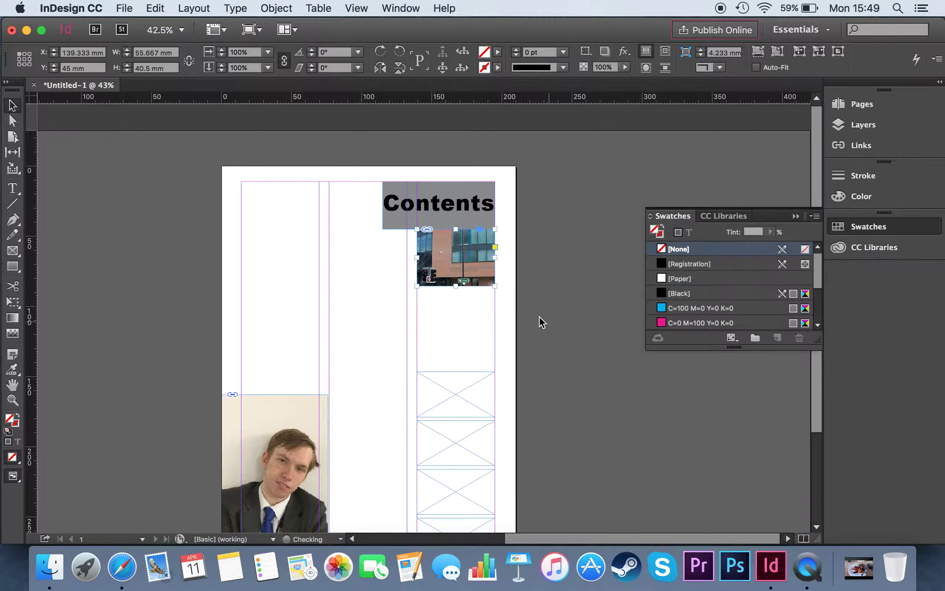
Scale the building photo inside its frame to about 68% and reposition it on the brick building, then deselect it.
{"action": "left_click", "coordinate": [455, 257]}
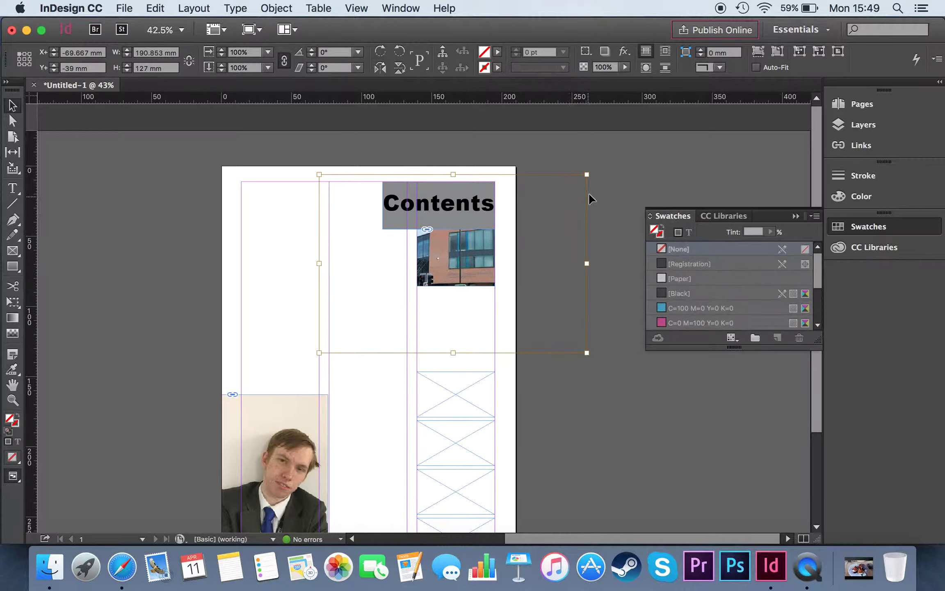
{"action": "left_click_drag", "start_coordinate": [588, 176], "coordinate": [502, 231]}
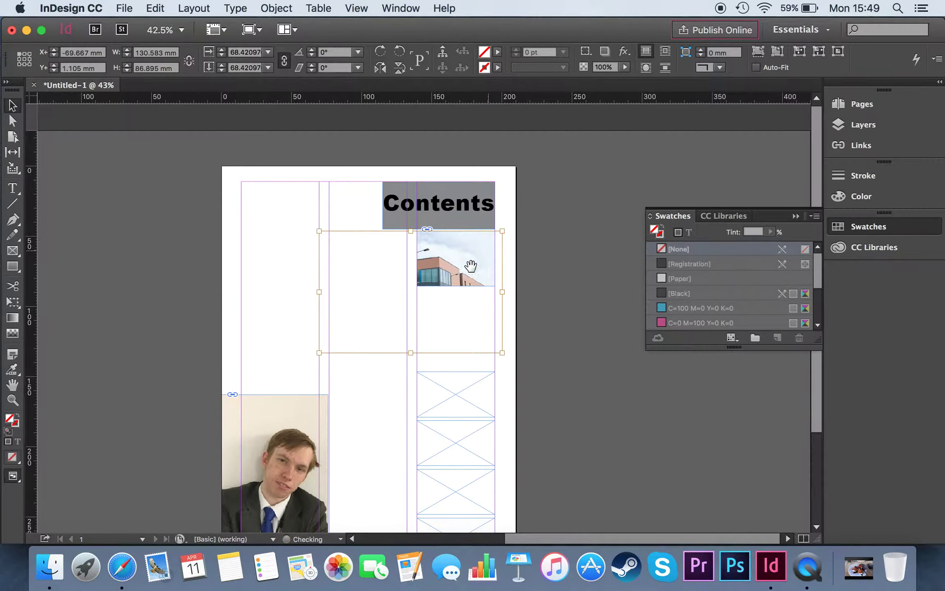
{"action": "mouse_move", "coordinate": [450, 258]}
{"action": "left_mouse_down"}
{"action": "mouse_move", "coordinate": [473, 248]}
{"action": "mouse_move", "coordinate": [458, 267]}
{"action": "mouse_move", "coordinate": [463, 256]}
{"action": "left_mouse_up"}
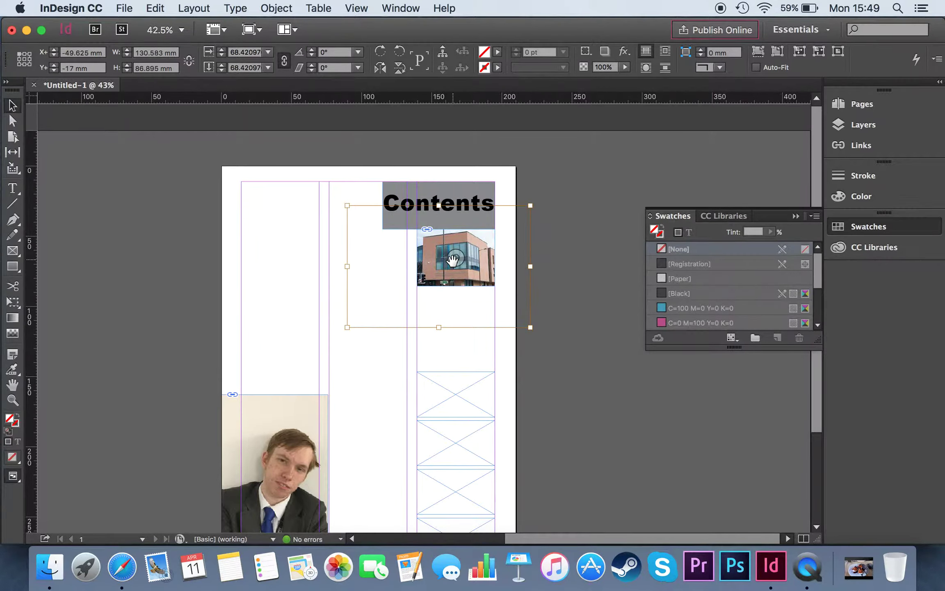
{"action": "left_click", "coordinate": [452, 264]}
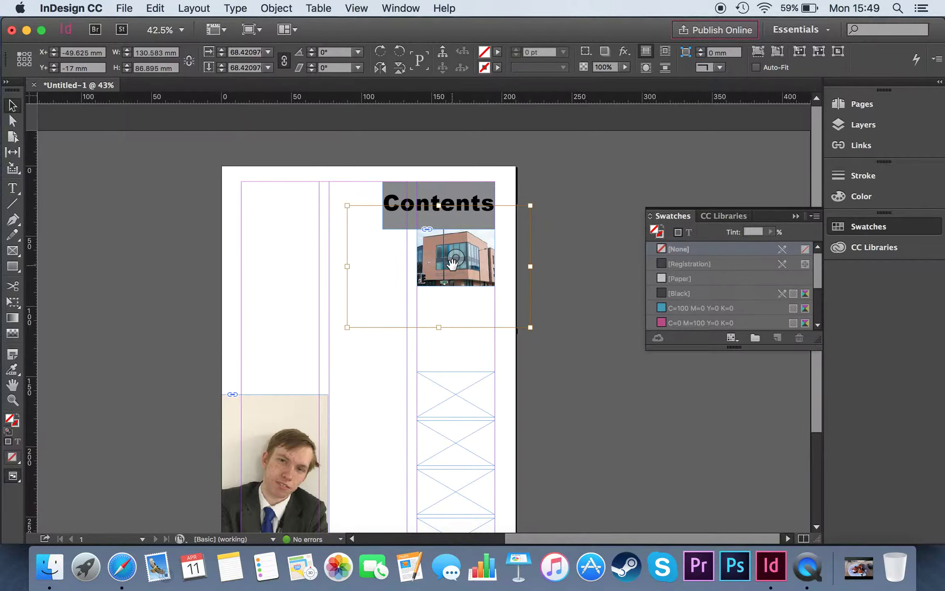
{"action": "left_click", "coordinate": [547, 261]}
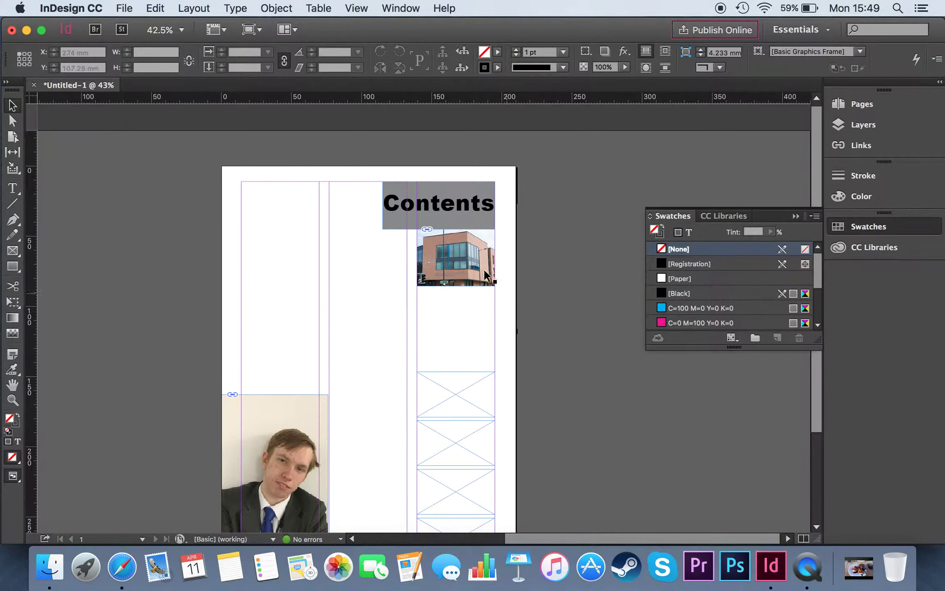
Reduce the building photo to about 58% and reposition it so more of the brick building fits the frame, then deselect it.
{"action": "left_click", "coordinate": [467, 271]}
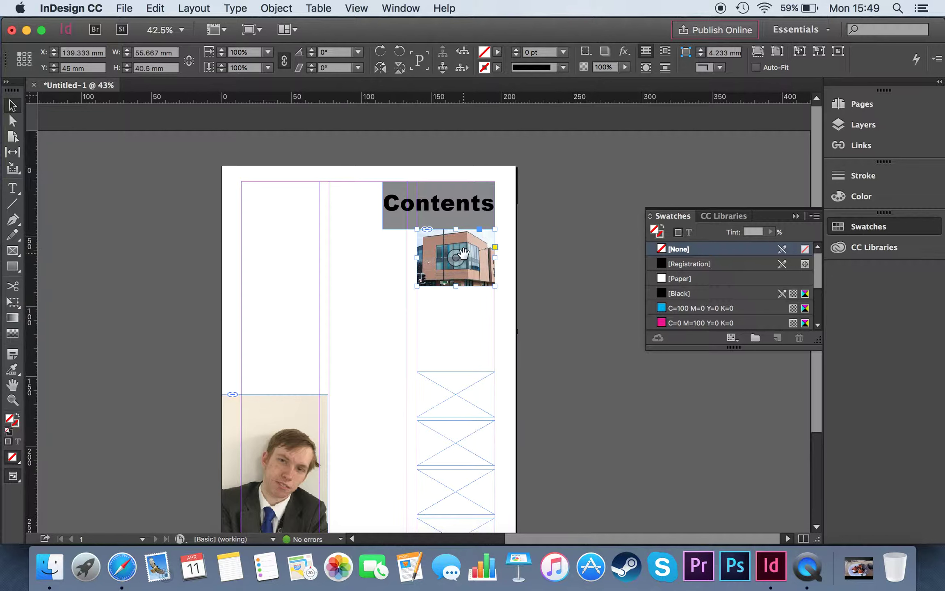
{"action": "left_click", "coordinate": [463, 253]}
{"action": "left_click_drag", "start_coordinate": [532, 206], "coordinate": [518, 217]}
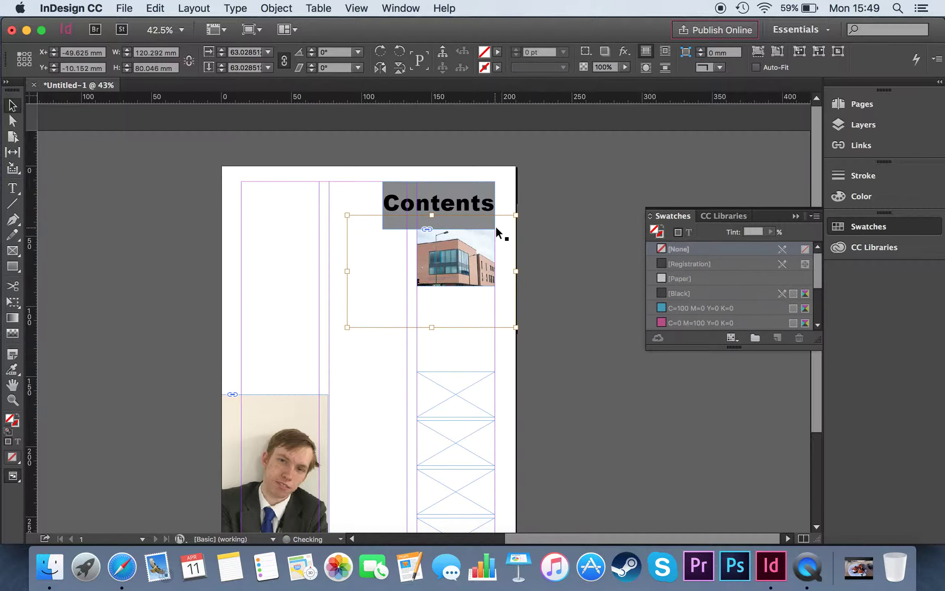
{"action": "left_click_drag", "start_coordinate": [452, 260], "coordinate": [459, 258]}
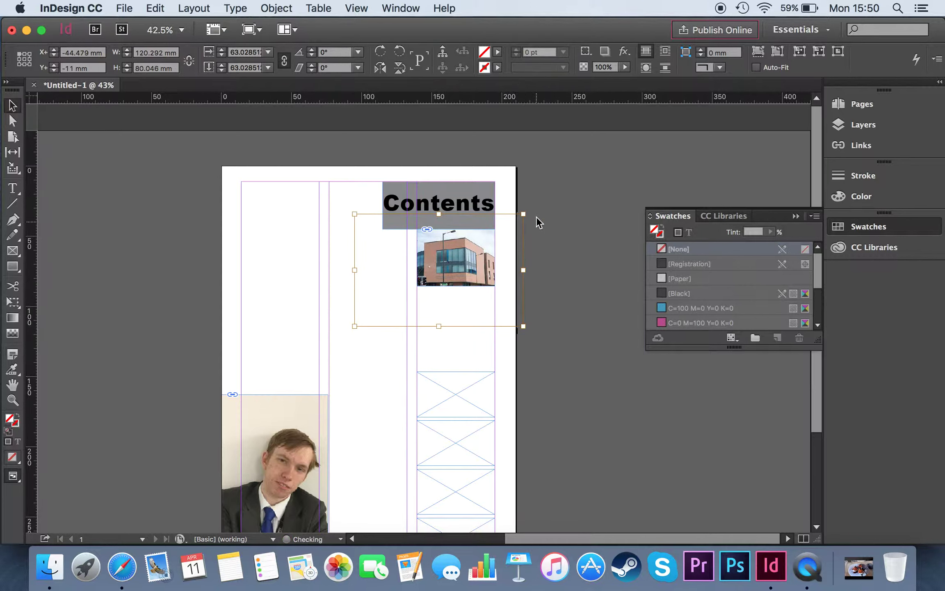
{"action": "left_click_drag", "start_coordinate": [523, 213], "coordinate": [509, 224]}
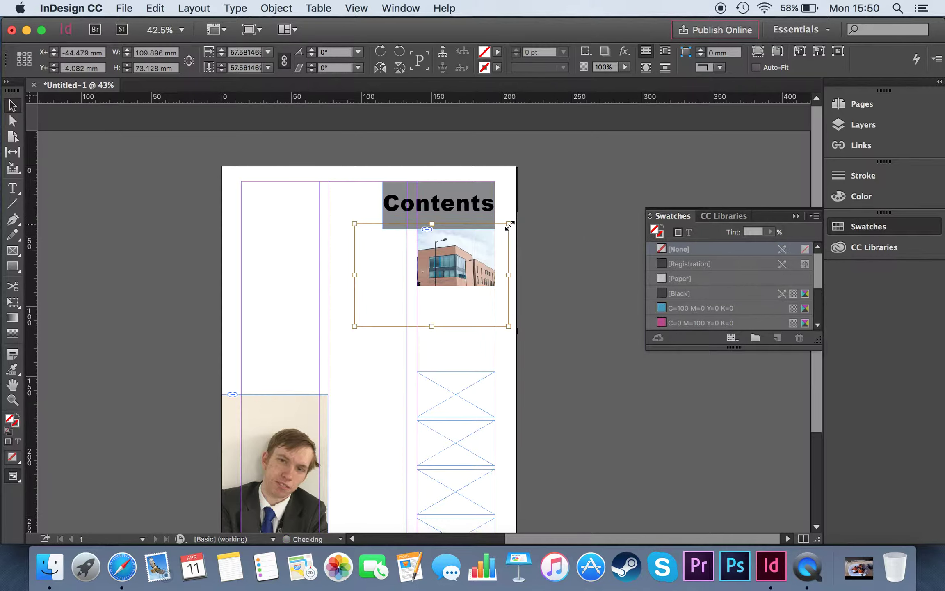
{"action": "left_click_drag", "start_coordinate": [456, 262], "coordinate": [463, 256]}
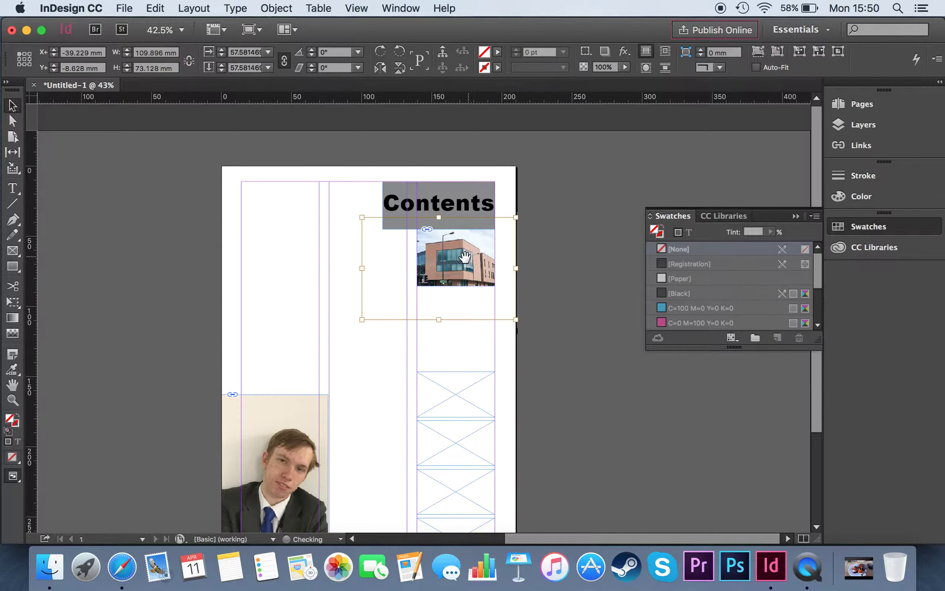
{"action": "left_click", "coordinate": [602, 277]}
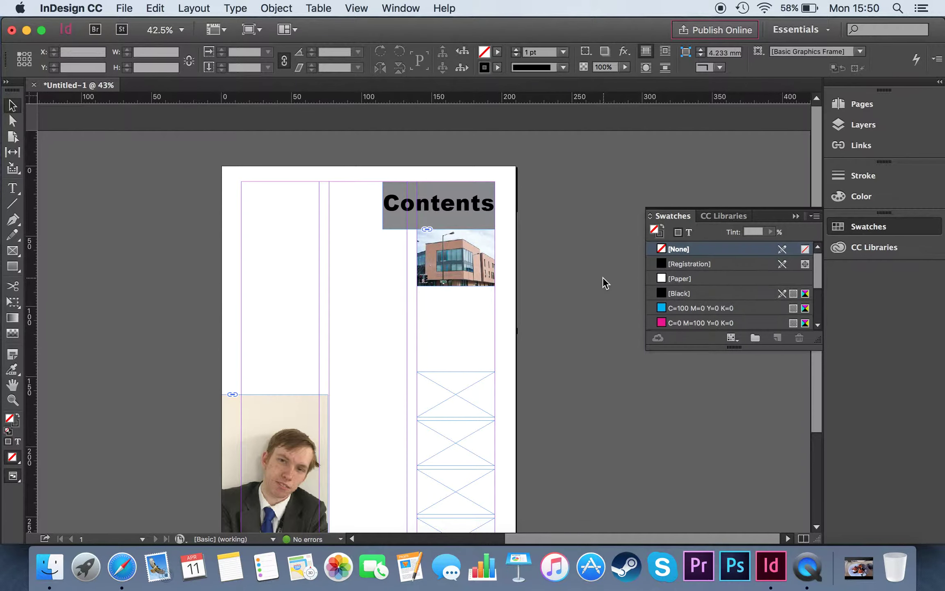
Look over the contents page layout from the heading and building photo down to the portrait and empty image frames.
{"action": "scroll", "coordinate": [580, 275], "scroll_direction": "down", "scroll_amount": 3}
{"action": "scroll", "coordinate": [580, 275], "scroll_direction": "up", "scroll_amount": 3}
{"action": "scroll", "coordinate": [581, 275], "scroll_direction": "left", "scroll_amount": 4}
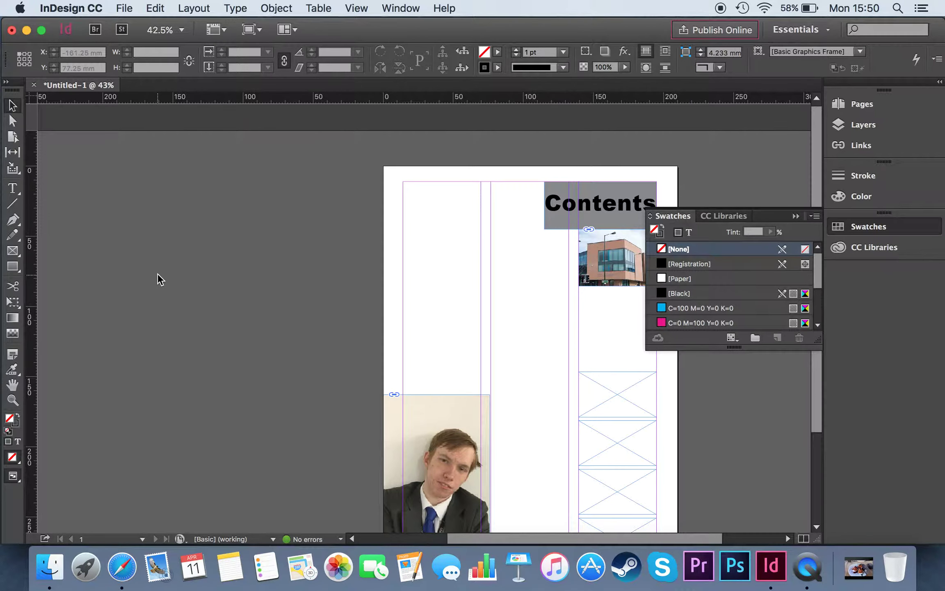
{"action": "scroll", "coordinate": [157, 273], "scroll_direction": "down", "scroll_amount": 3}
{"action": "scroll", "coordinate": [157, 273], "scroll_direction": "right", "scroll_amount": 3}
{"action": "scroll", "coordinate": [157, 273], "scroll_direction": "right", "scroll_amount": 3}
{"action": "scroll", "coordinate": [157, 273], "scroll_direction": "down", "scroll_amount": 2}
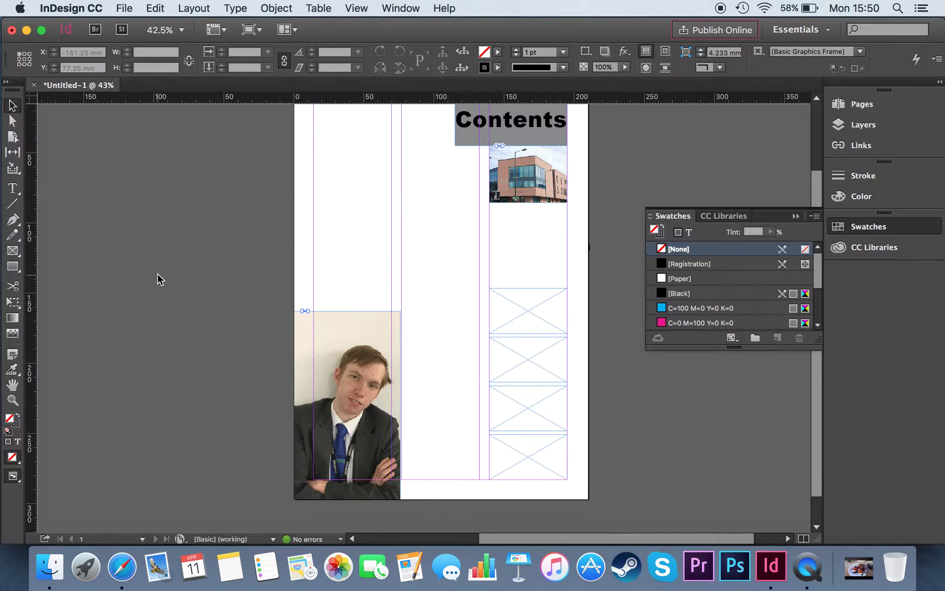
{"action": "scroll", "coordinate": [157, 273], "scroll_direction": "up", "scroll_amount": 3}
Save the document as "College Magazine" in the Unit 14 CDM folder in InDesign CC 2015 document format.
{"action": "left_click", "coordinate": [135, 7]}
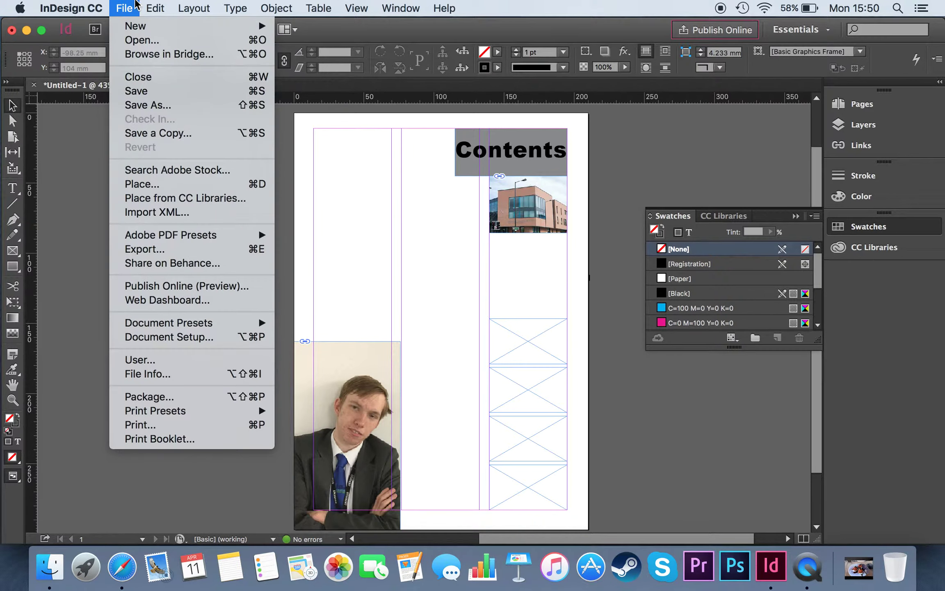
{"action": "left_click", "coordinate": [184, 109]}
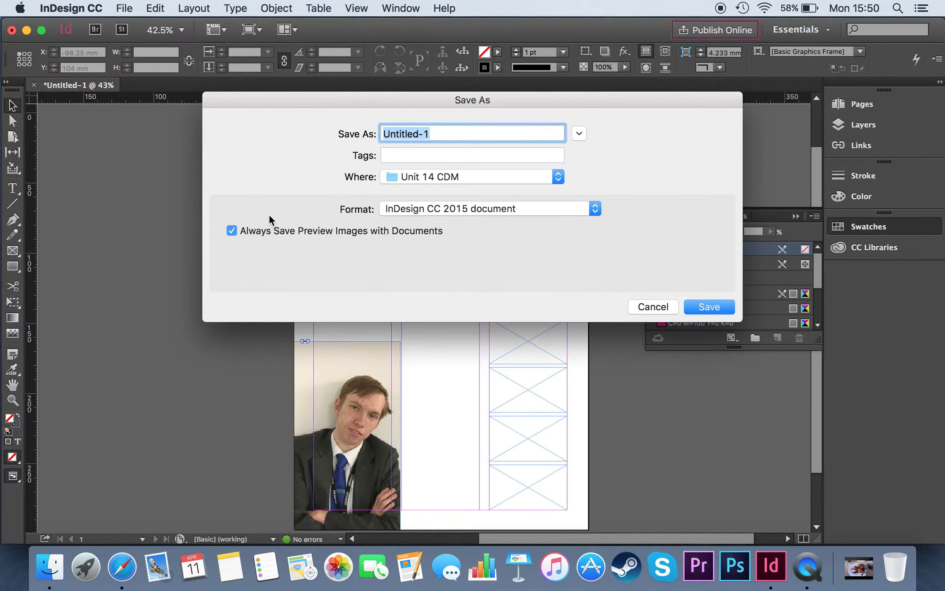
{"action": "type", "text": "College Magazine"}
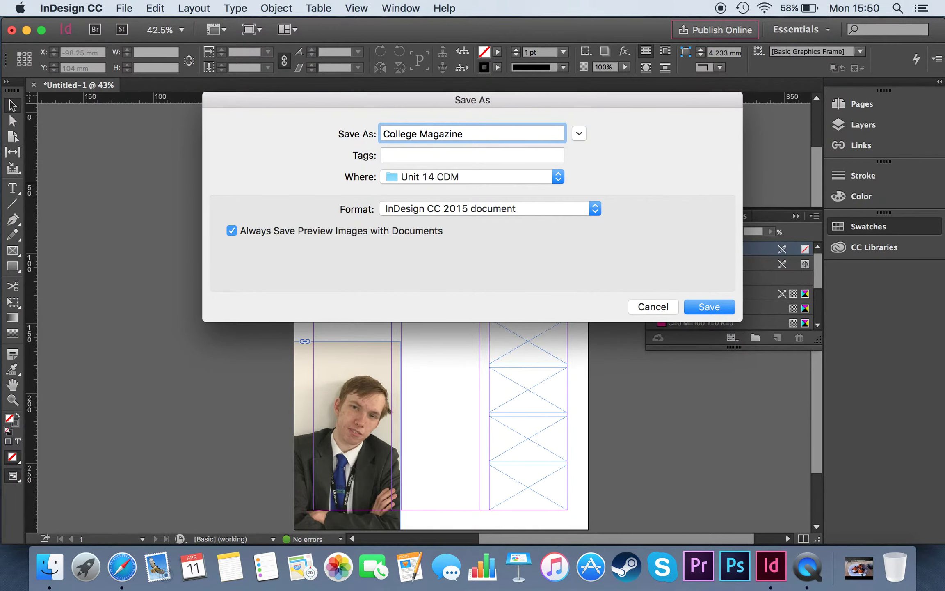
{"action": "left_click", "coordinate": [583, 135]}
{"action": "left_click", "coordinate": [583, 135]}
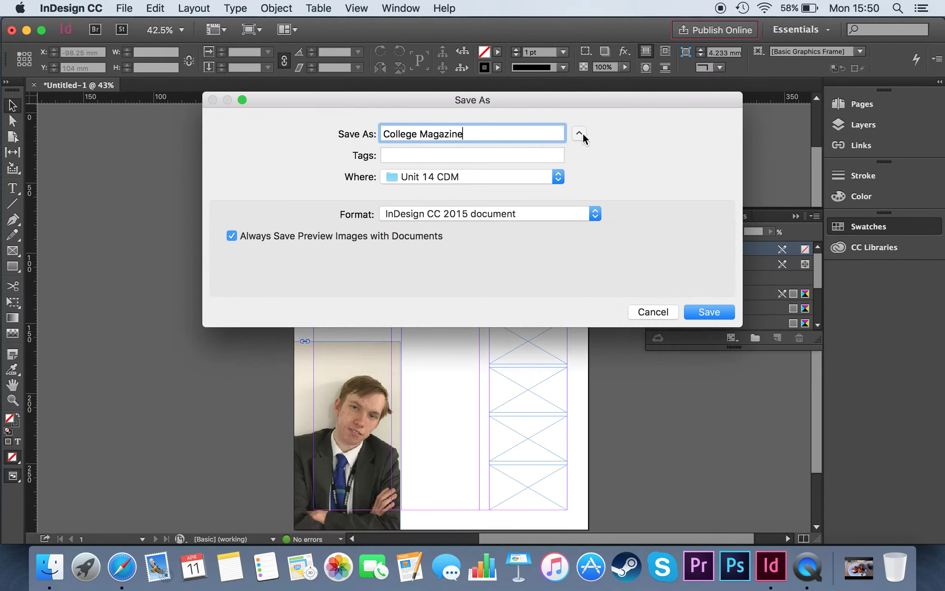